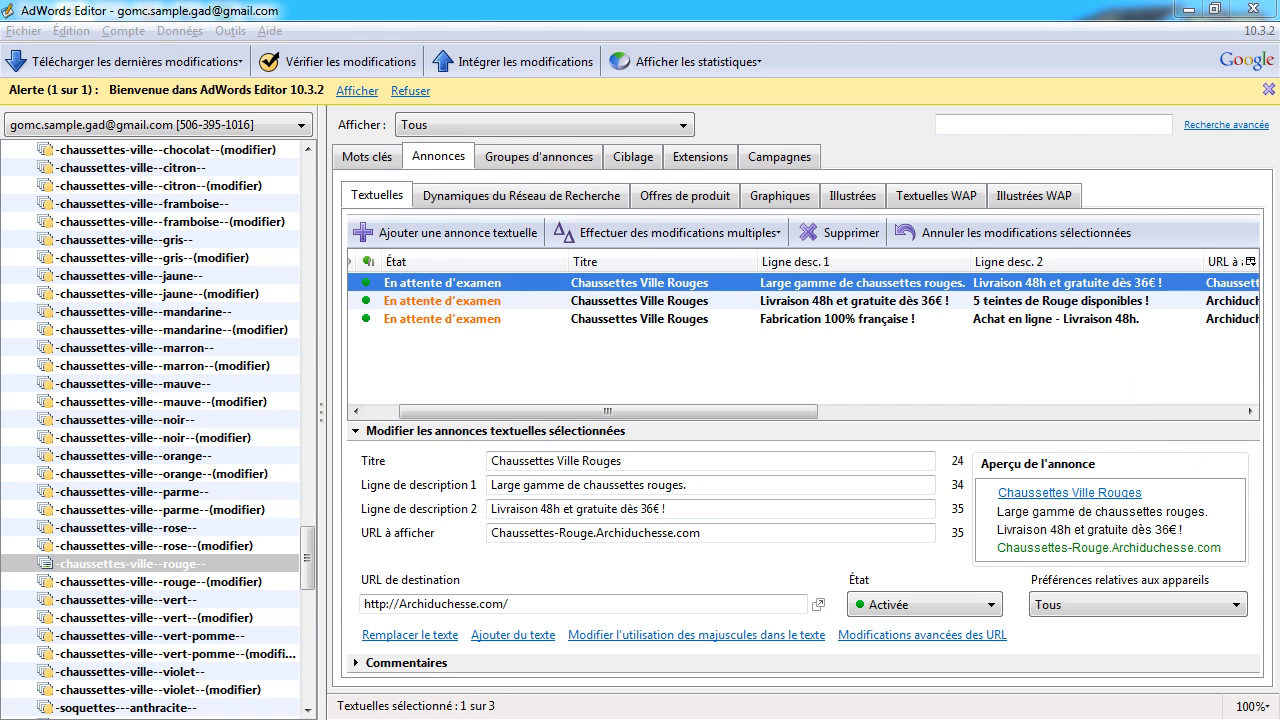
Switch to the browser and examine the archiduchesse.com shop page for its free-shipping offer and range of sock colours.
{"action": "key", "text": "alt+Tab"}
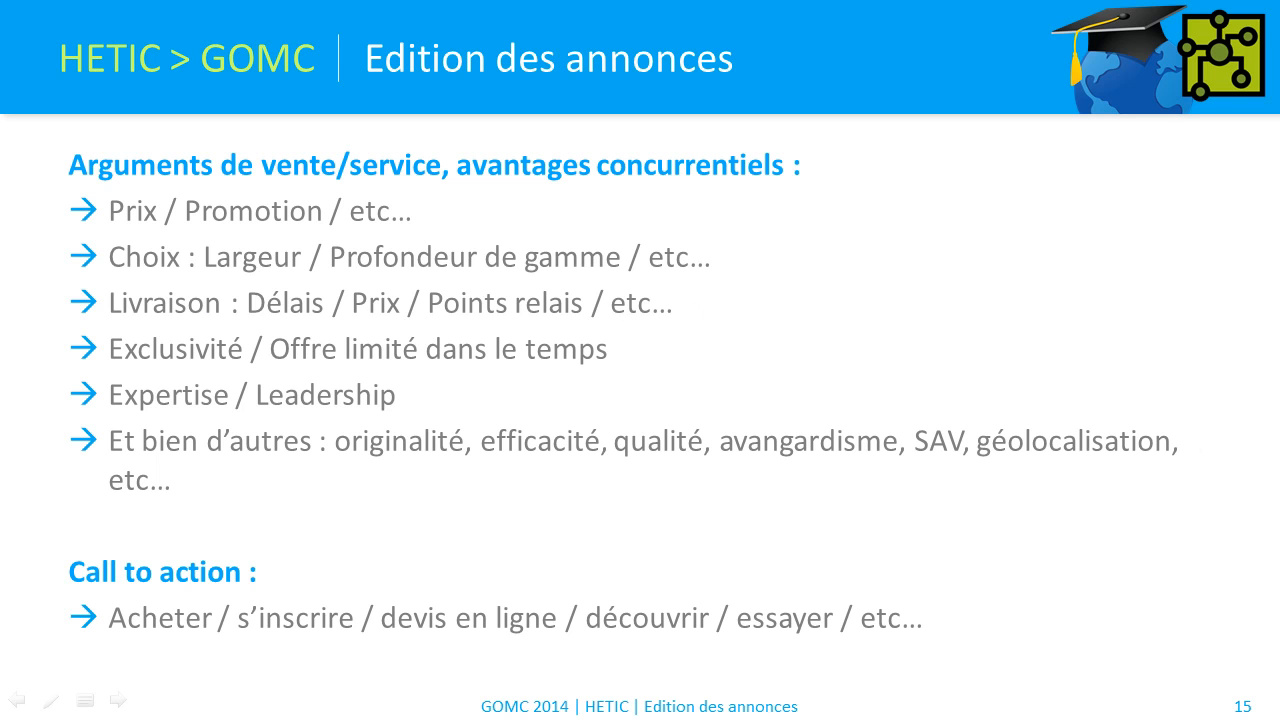
{"action": "key", "text": "alt+Tab"}
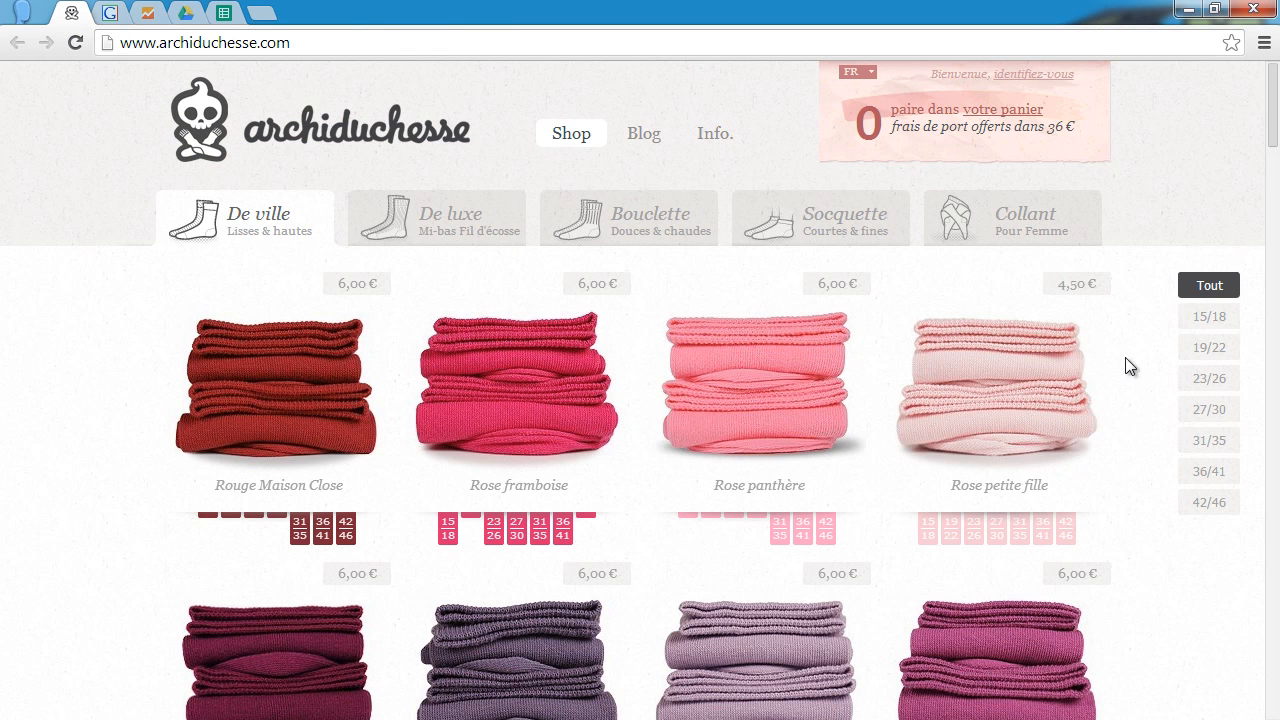
{"action": "mouse_move", "coordinate": [883, 85]}
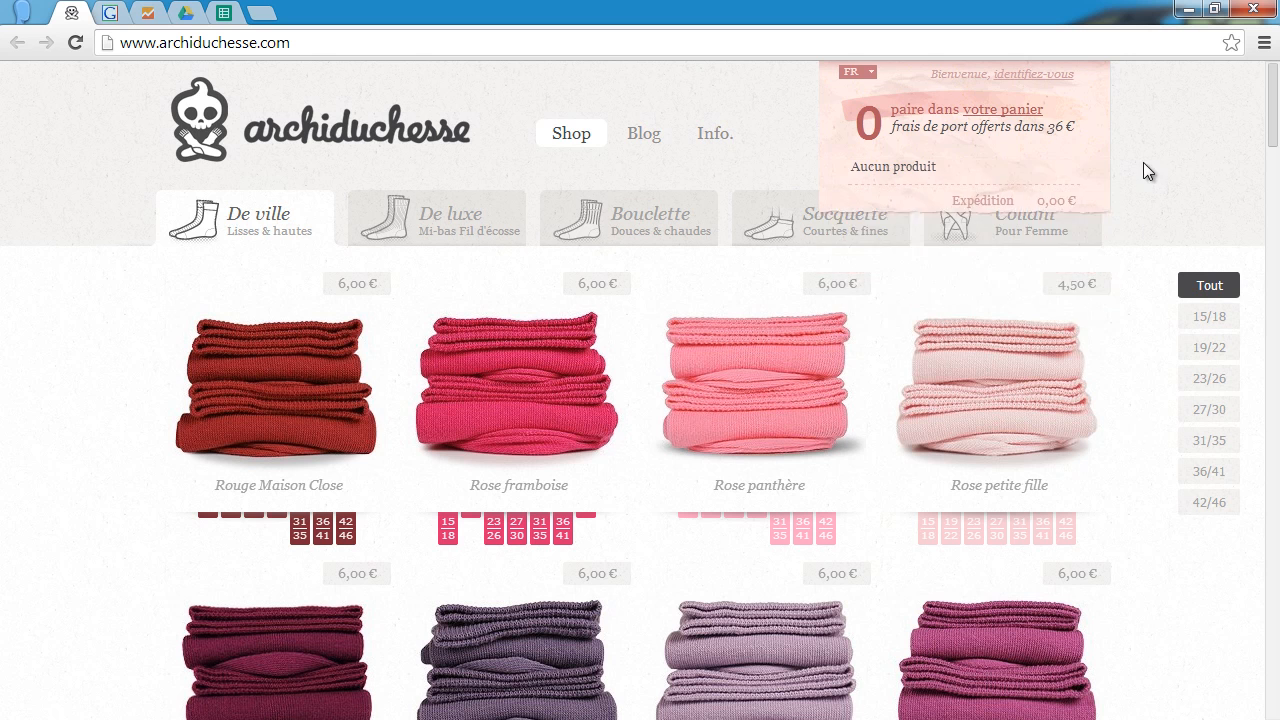
{"action": "left_click_drag", "start_coordinate": [893, 127], "coordinate": [1088, 128]}
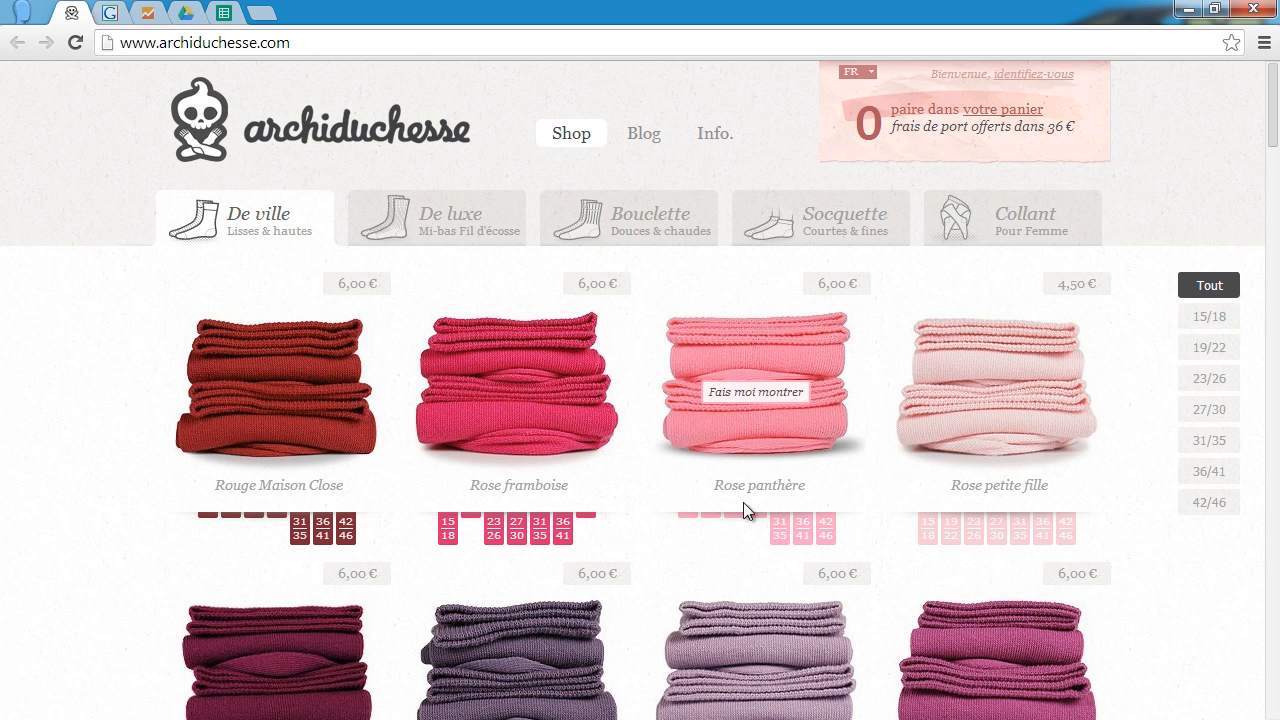
{"action": "scroll", "coordinate": [716, 498], "scroll_direction": "down", "scroll_amount": 20}
{"action": "scroll", "coordinate": [718, 503], "scroll_direction": "down", "scroll_amount": 8}
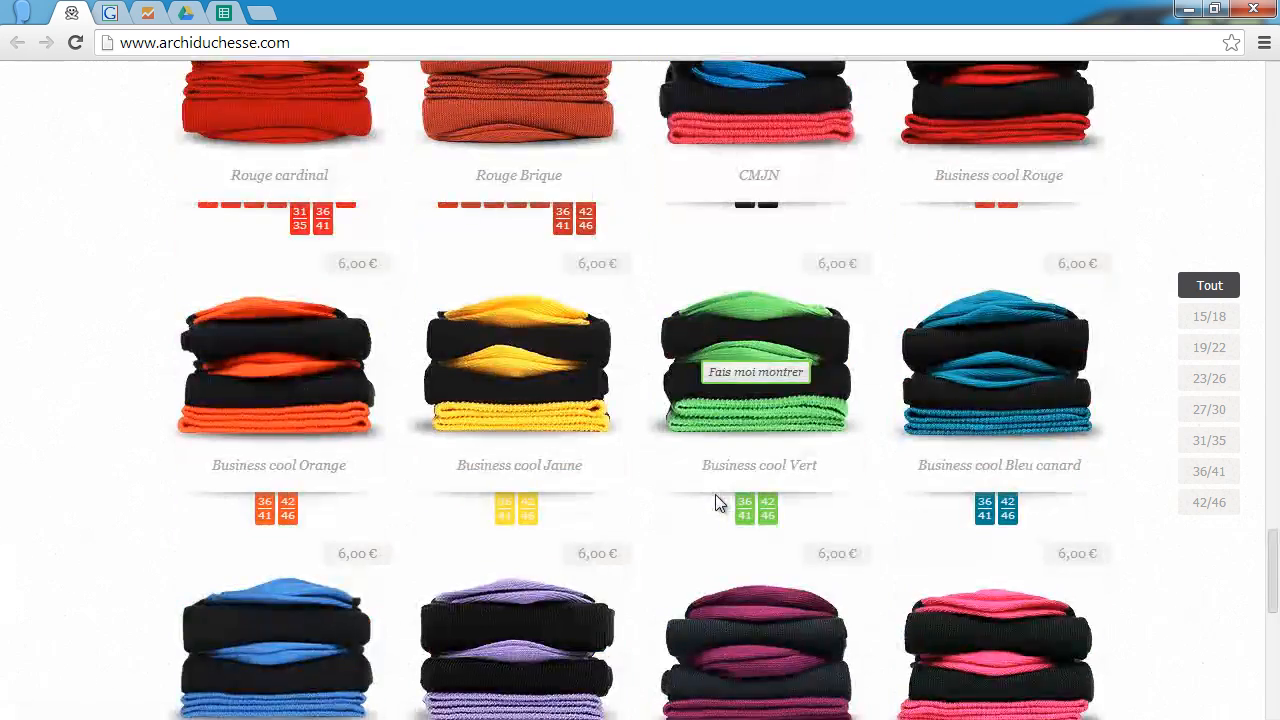
{"action": "scroll", "coordinate": [718, 503], "scroll_direction": "up", "scroll_amount": 15}
{"action": "scroll", "coordinate": [715, 503], "scroll_direction": "up", "scroll_amount": 18}
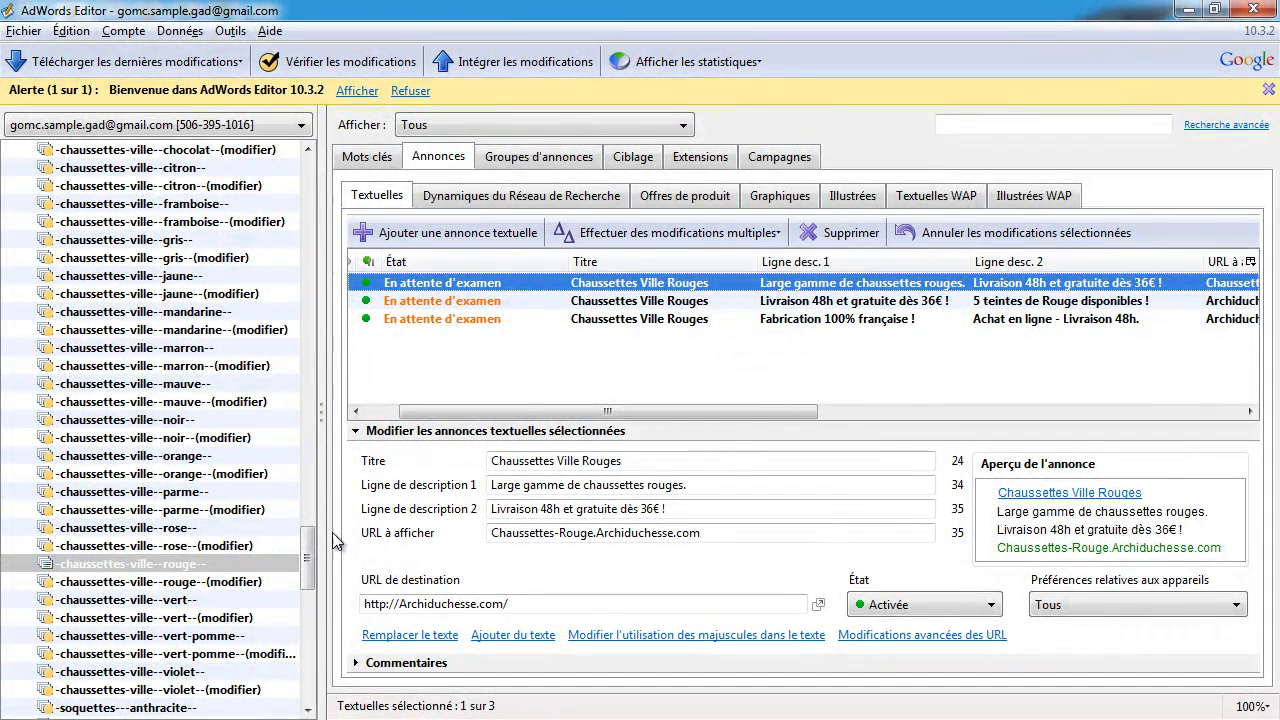
Check the keywords of the chaussettes-ville--rouge ad group in AdWords Editor and return to its text ads.
{"action": "left_click", "coordinate": [147, 567]}
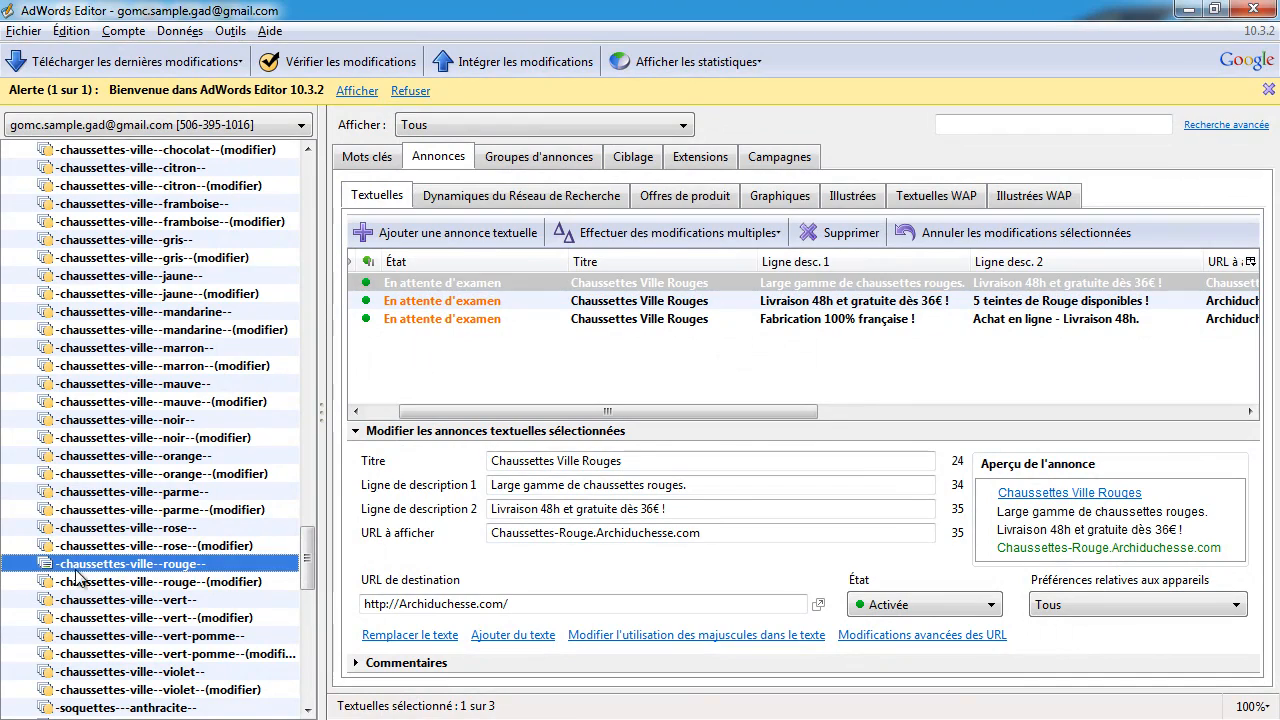
{"action": "left_click", "coordinate": [368, 156]}
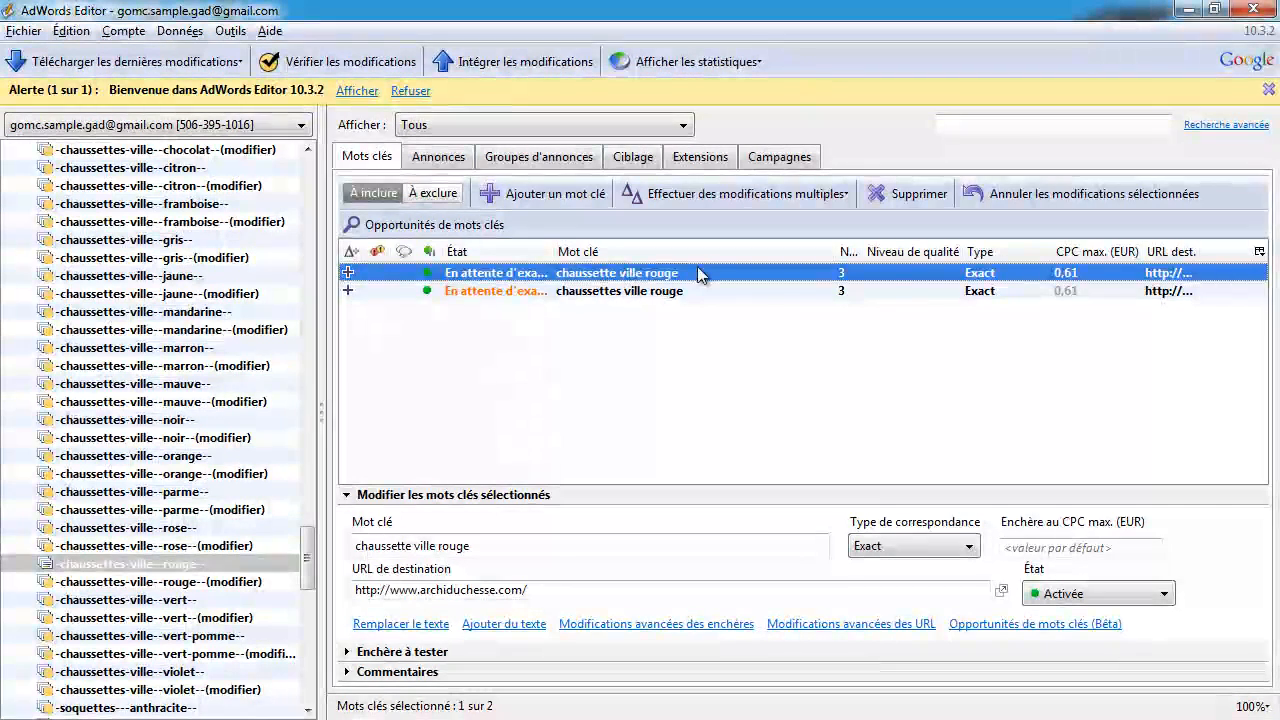
{"action": "left_click", "coordinate": [438, 156]}
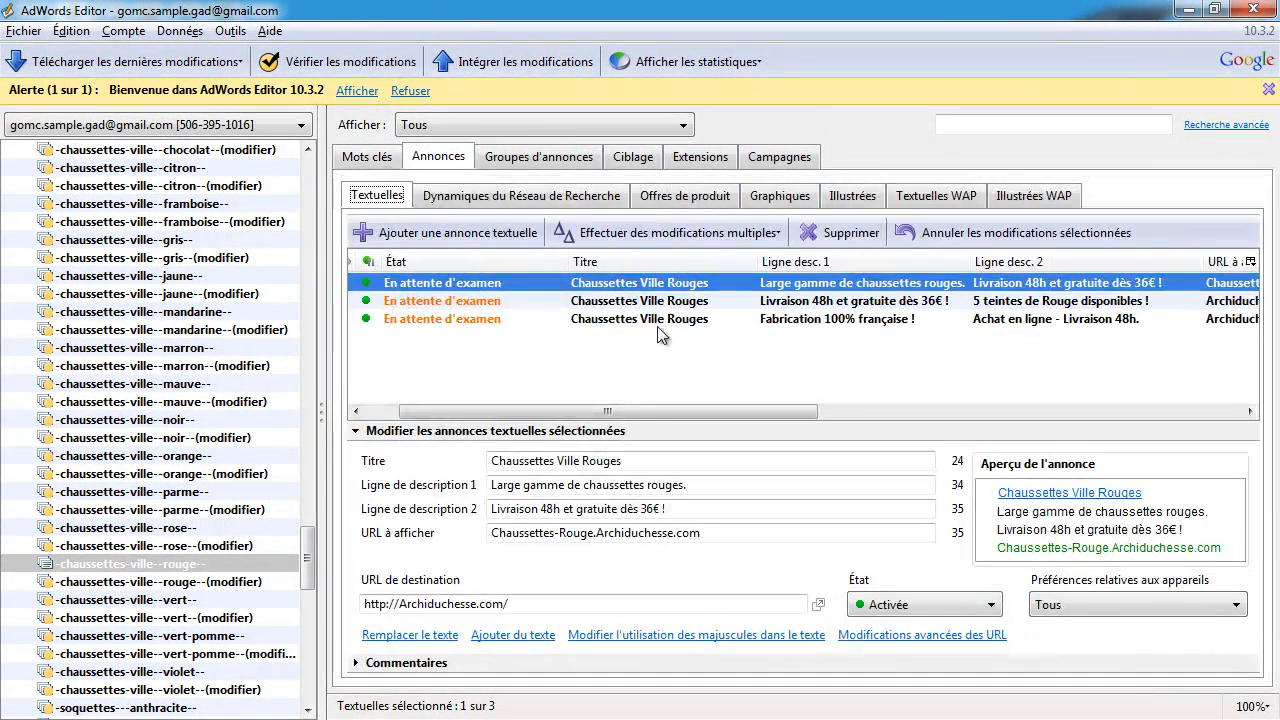
Try inserting "de" before "Ville" in the first ad's title, then remove the insertion.
{"action": "left_click_drag", "start_coordinate": [652, 456], "coordinate": [414, 462]}
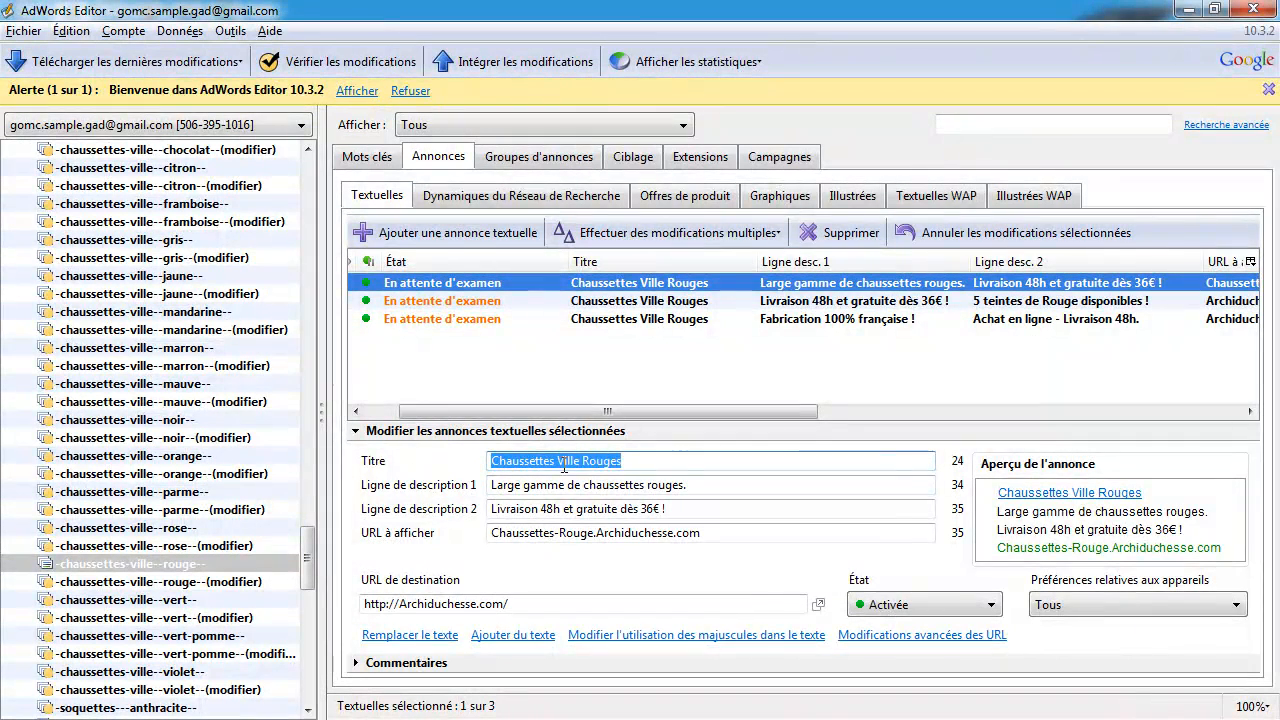
{"action": "left_click", "coordinate": [646, 462]}
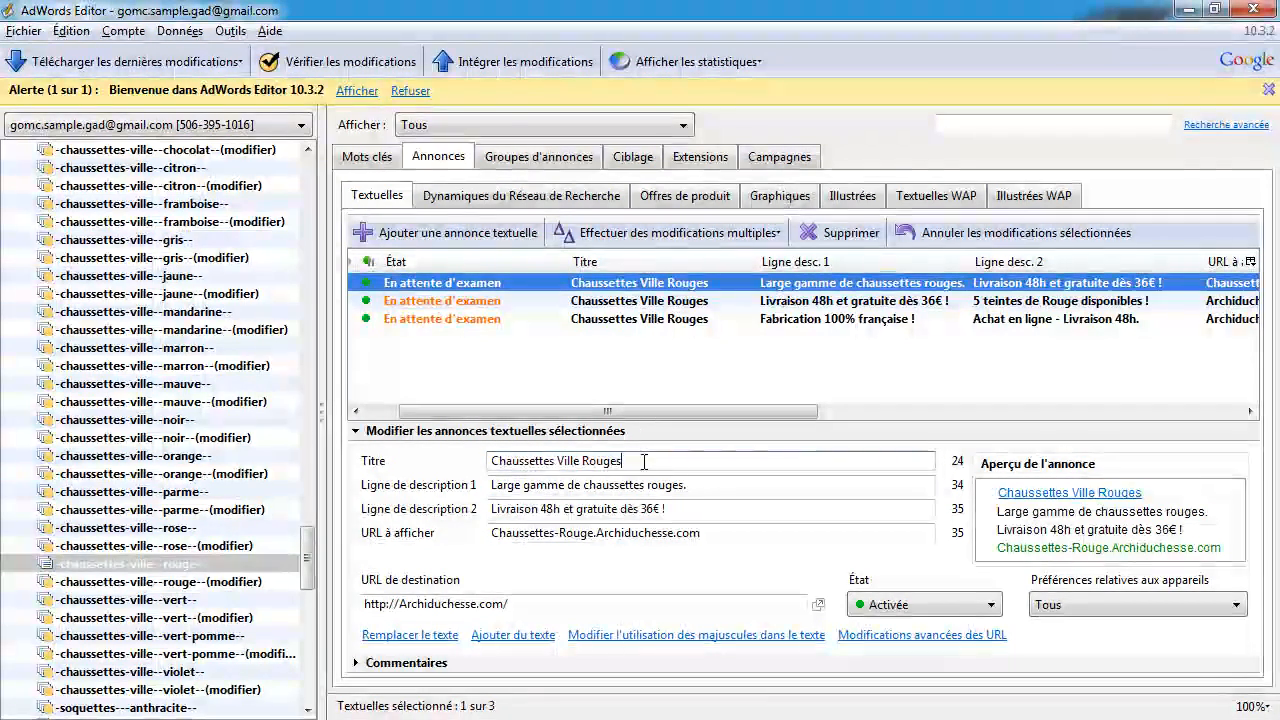
{"action": "left_click", "coordinate": [555, 462]}
{"action": "type", "text": "de"}
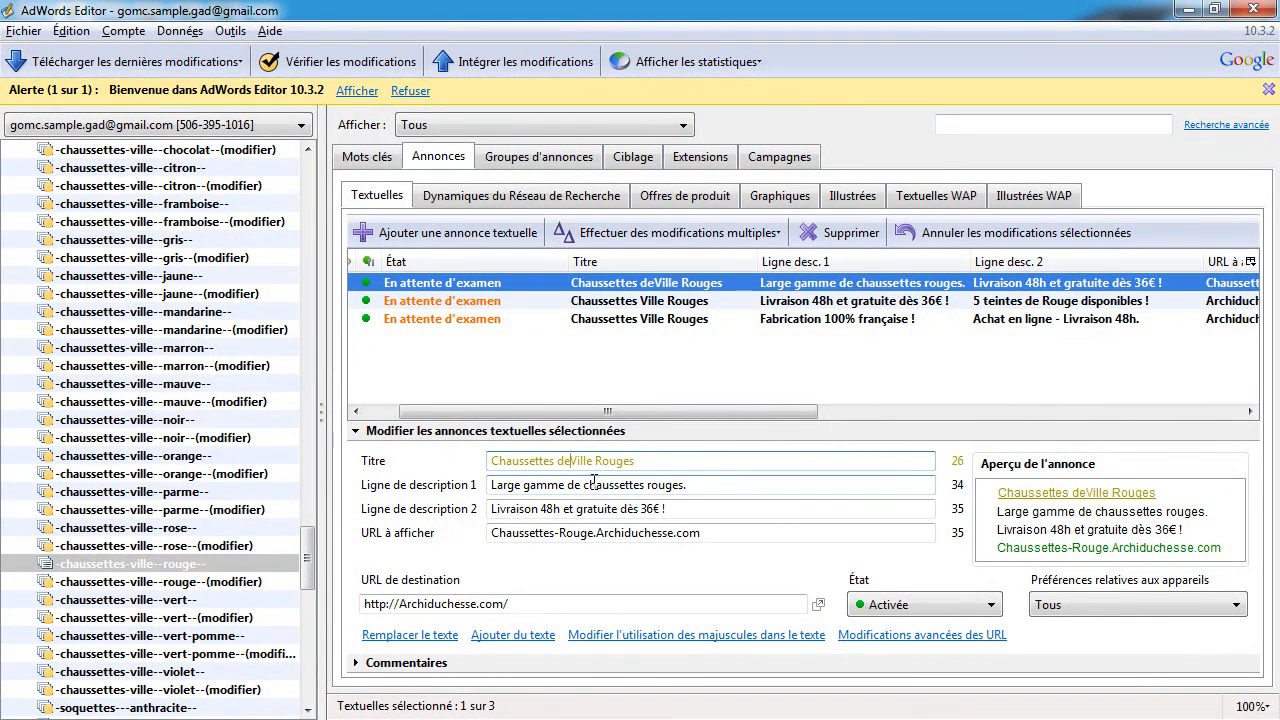
{"action": "key", "text": "BackSpace"}
{"action": "key", "text": "BackSpace"}
{"action": "key", "text": "BackSpace"}
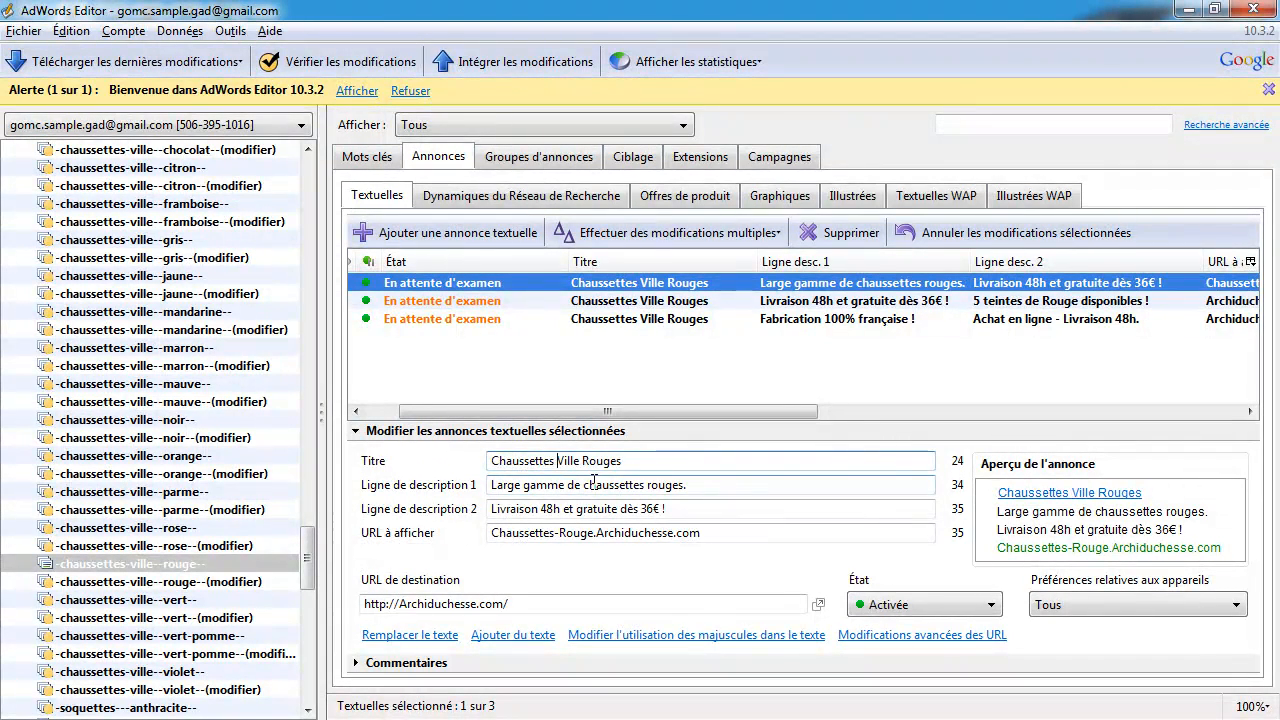
Review the first ad's title wording and its two description lines, including the delivery offer.
{"action": "left_click_drag", "start_coordinate": [632, 460], "coordinate": [561, 456]}
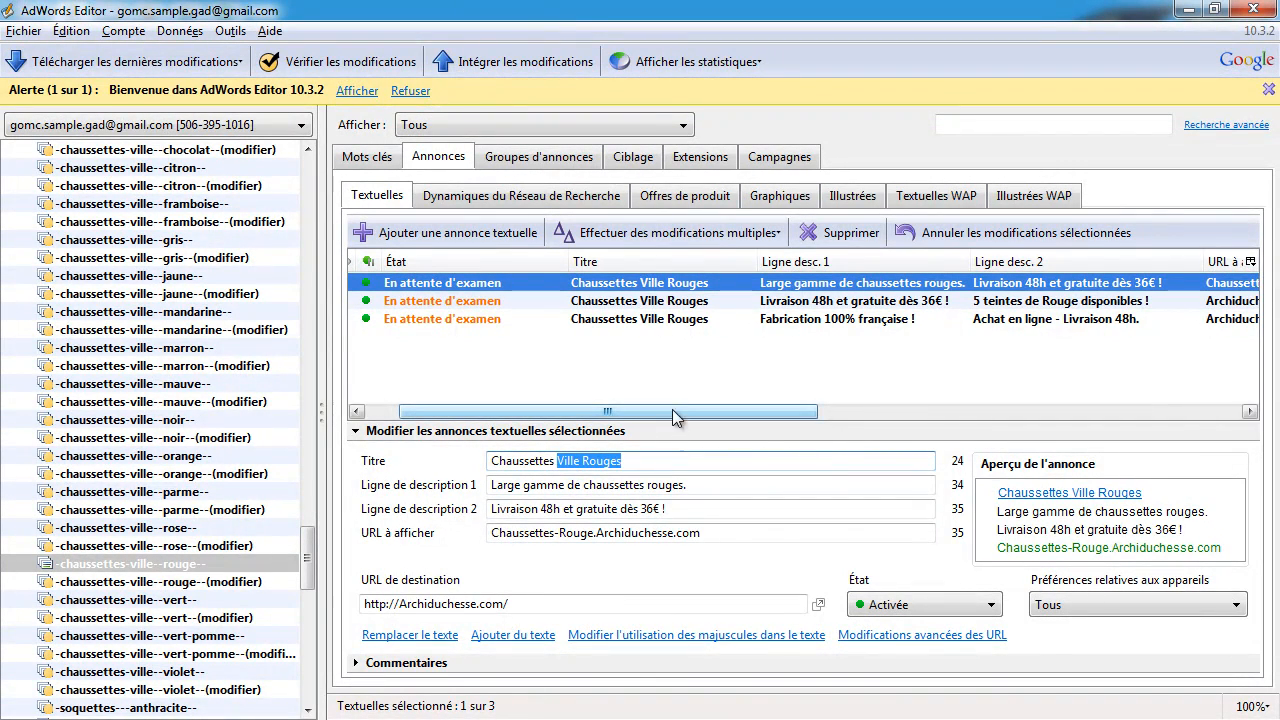
{"action": "left_click", "coordinate": [628, 460]}
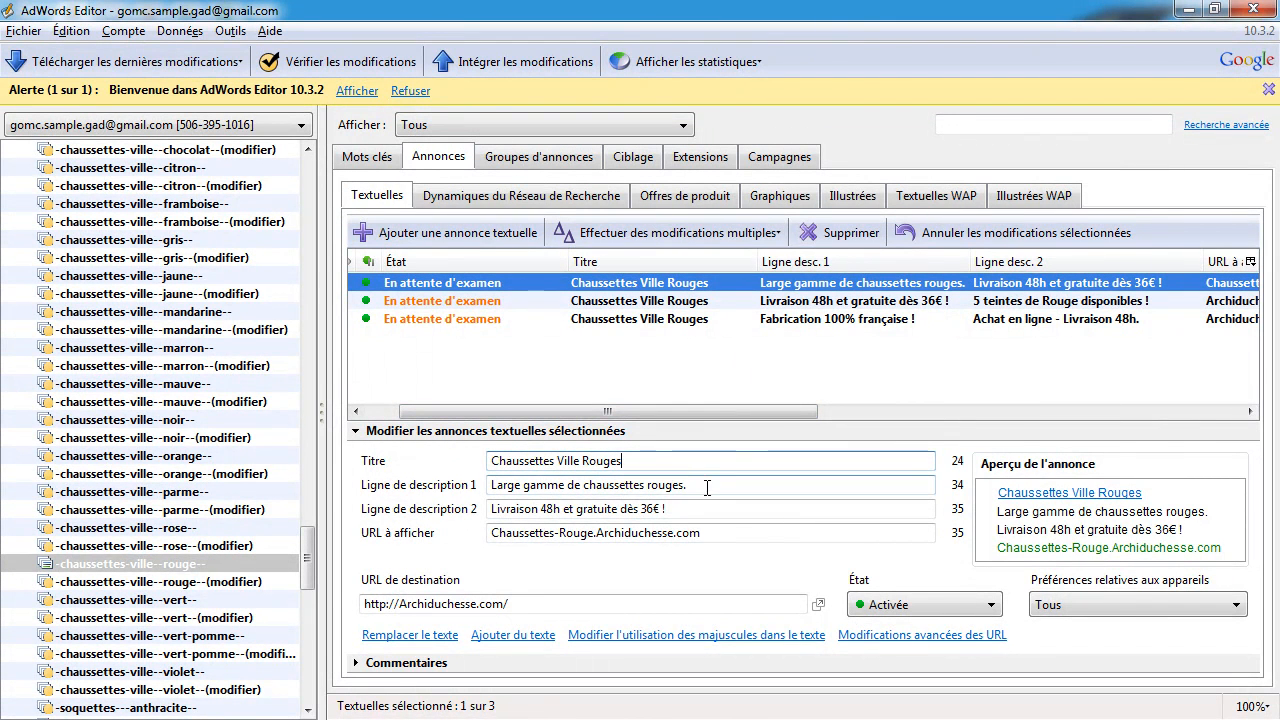
{"action": "left_click_drag", "start_coordinate": [694, 485], "coordinate": [488, 485]}
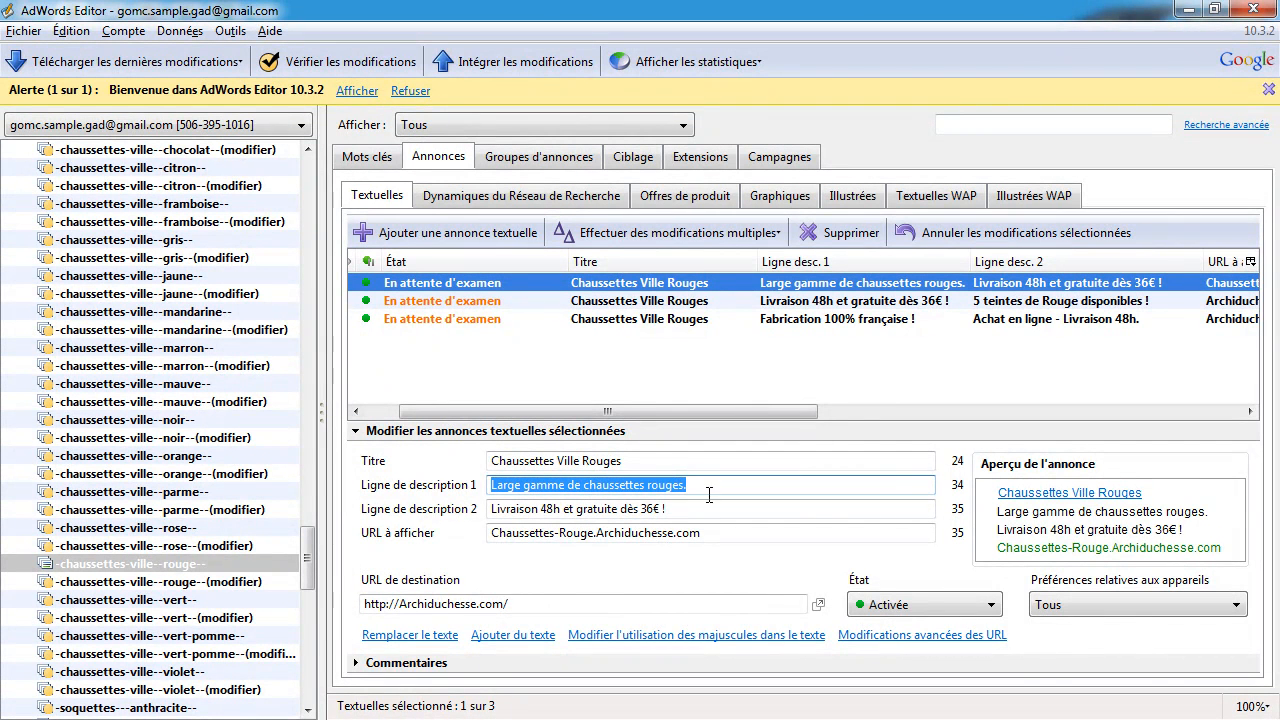
{"action": "left_click_drag", "start_coordinate": [684, 509], "coordinate": [512, 510]}
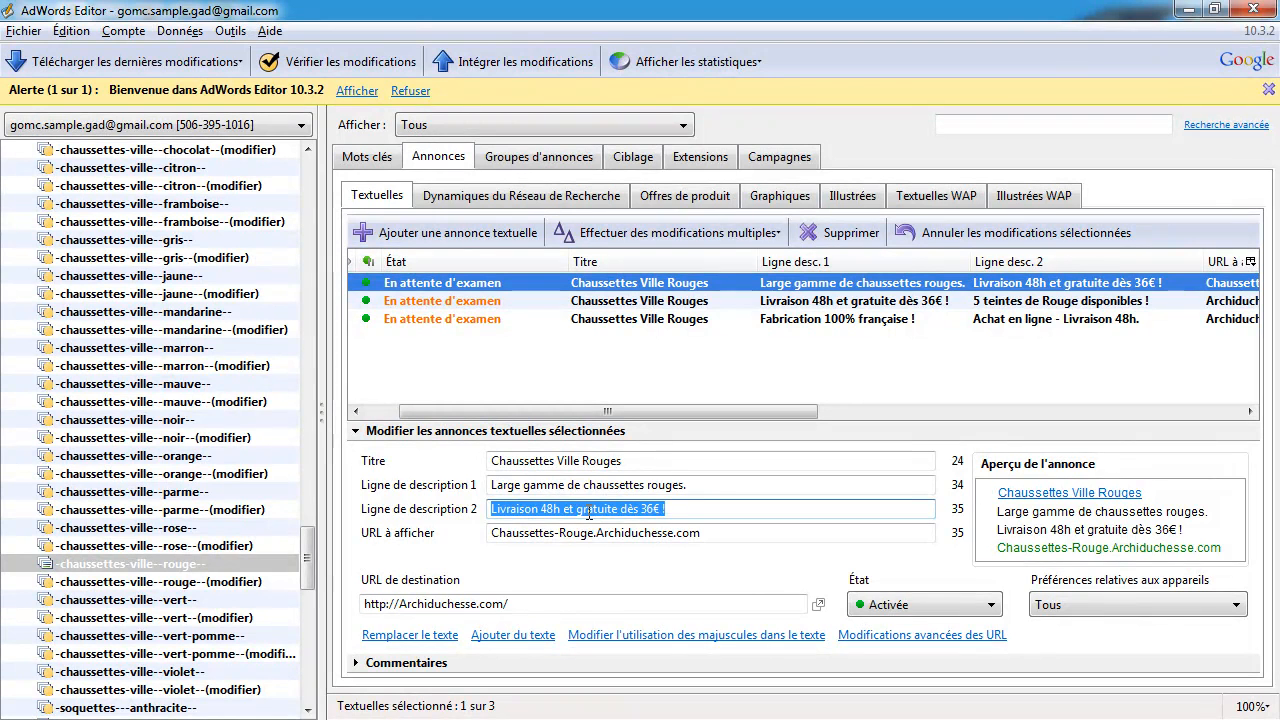
{"action": "double_click", "coordinate": [590, 510]}
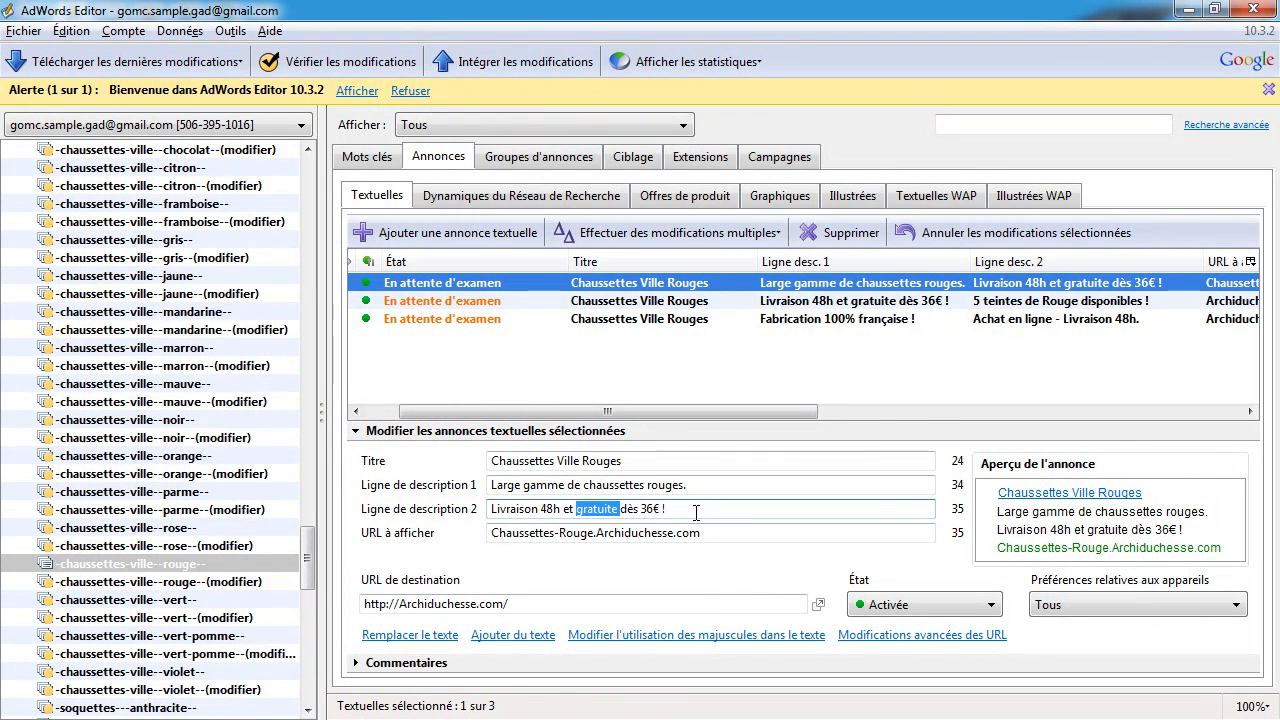
{"action": "left_click", "coordinate": [648, 510]}
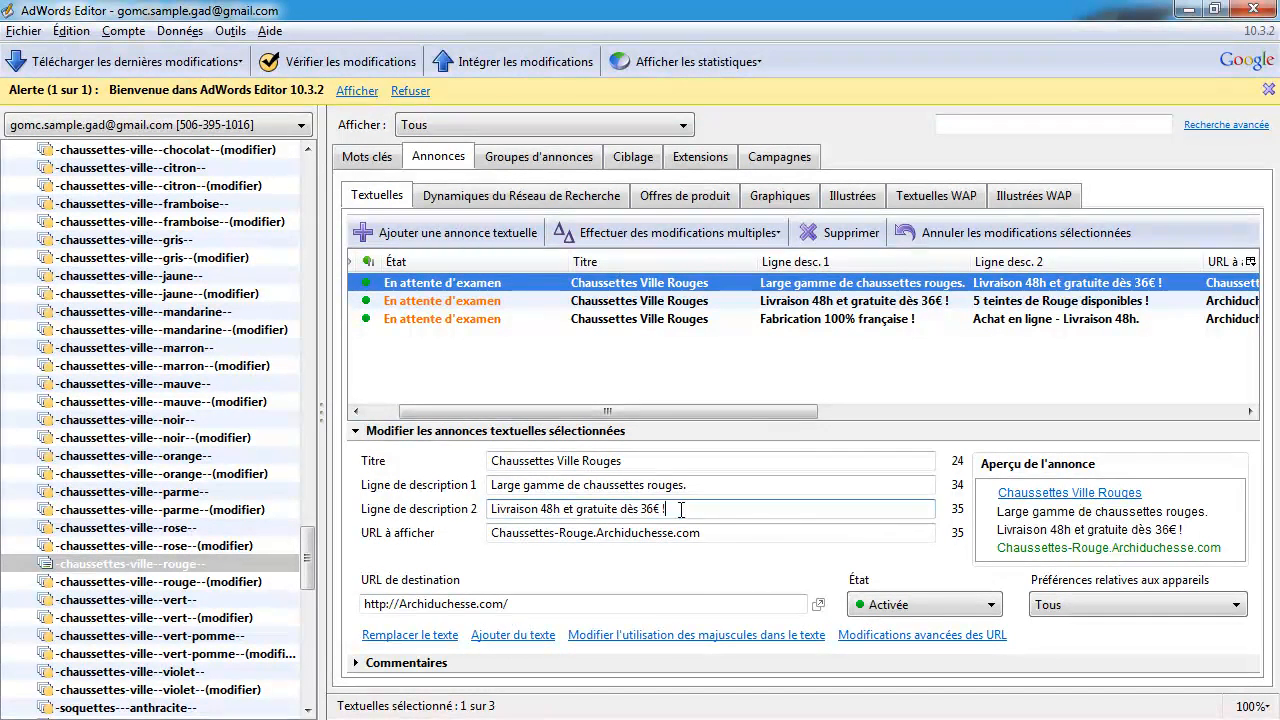
Examine how the first ad's display URL combines the product keywords as a subdomain with the site's domain.
{"action": "left_click_drag", "start_coordinate": [712, 532], "coordinate": [474, 531]}
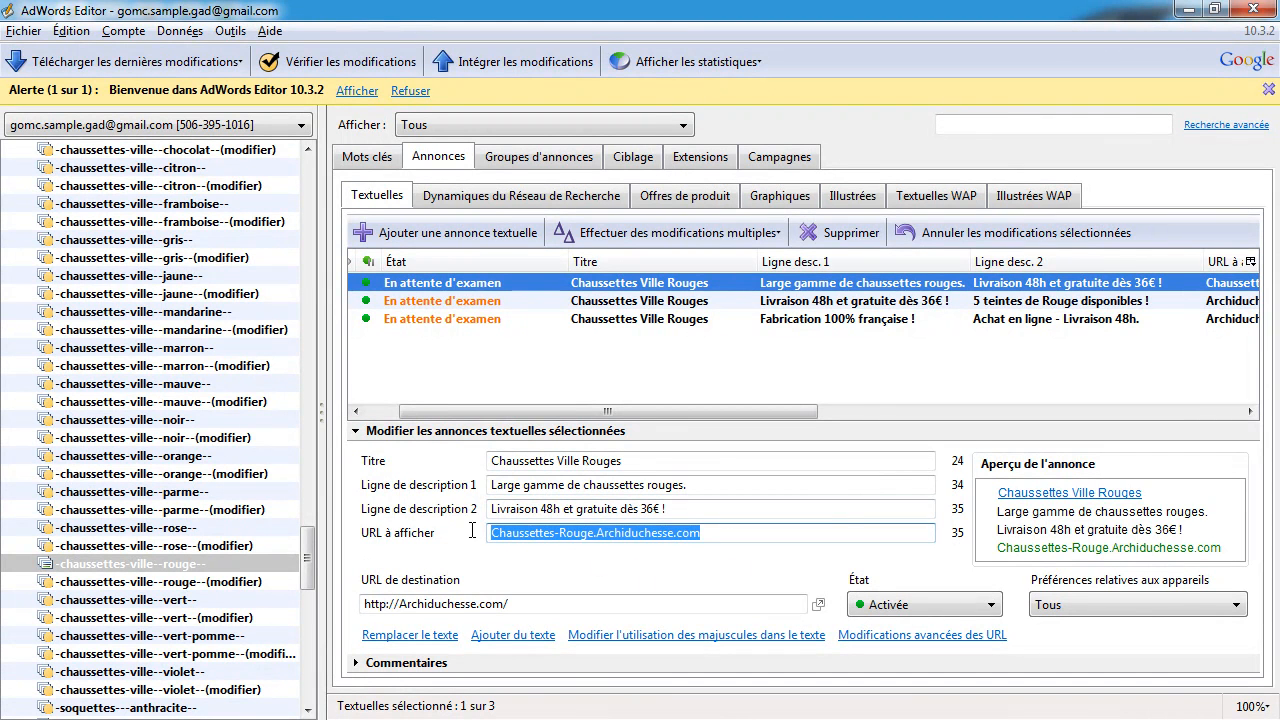
{"action": "left_click", "coordinate": [609, 535]}
{"action": "left_click_drag", "start_coordinate": [597, 534], "coordinate": [739, 535]}
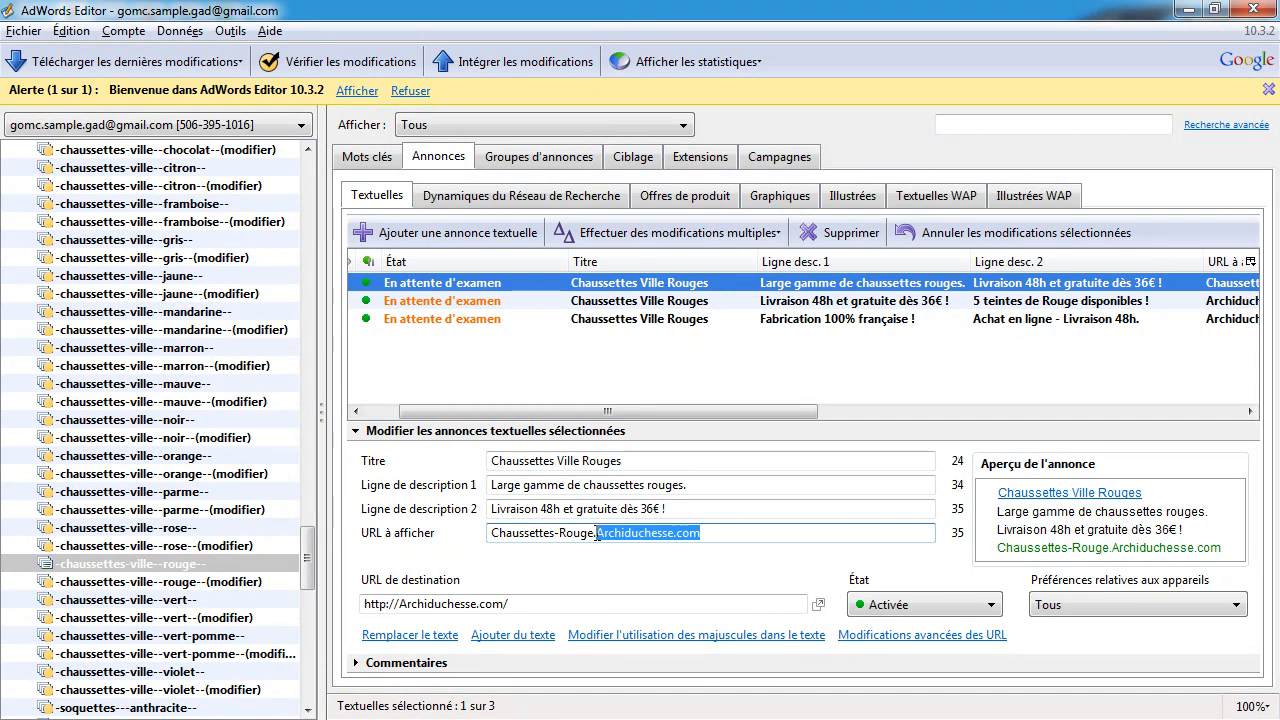
{"action": "left_click_drag", "start_coordinate": [595, 533], "coordinate": [462, 535]}
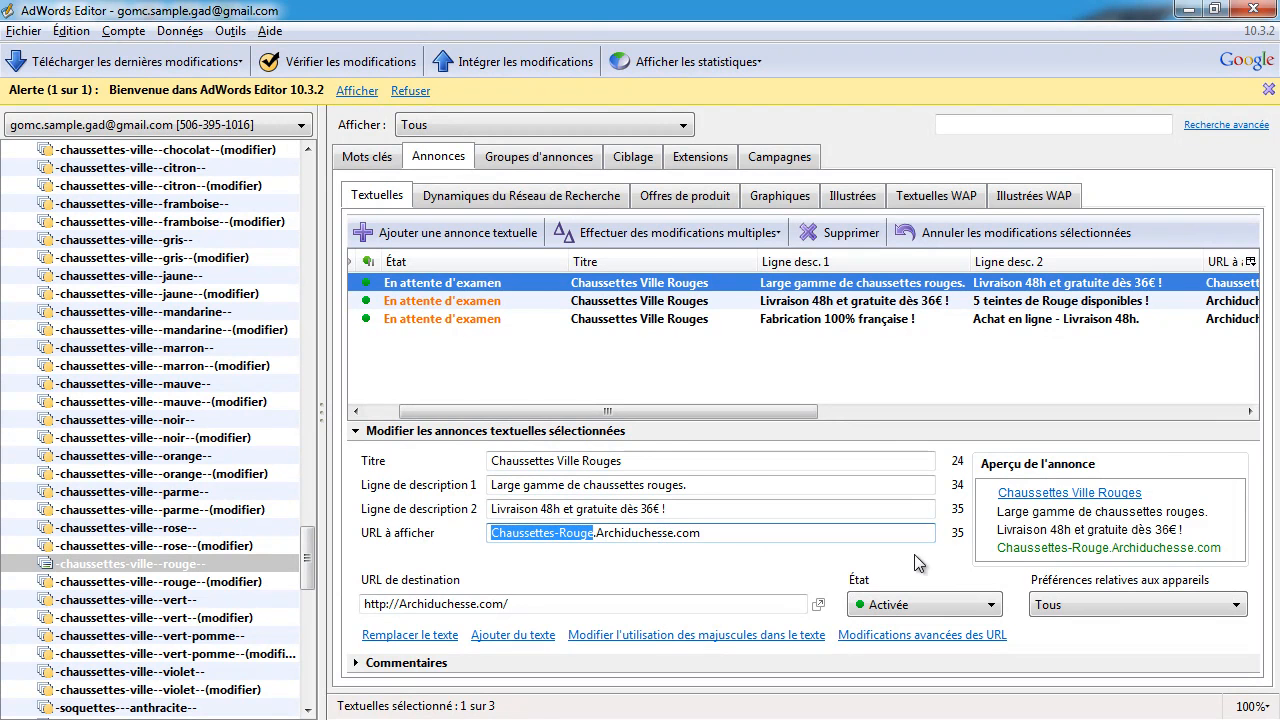
{"action": "left_click", "coordinate": [600, 533]}
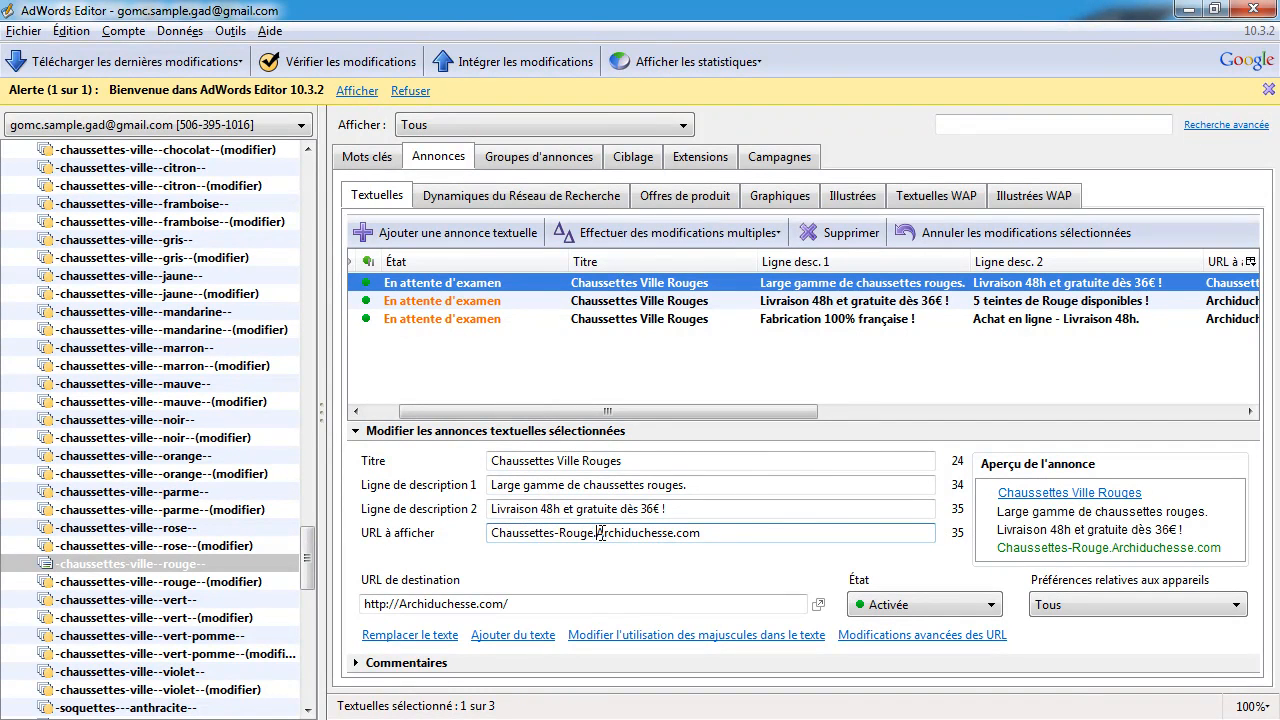
{"action": "double_click", "coordinate": [513, 533]}
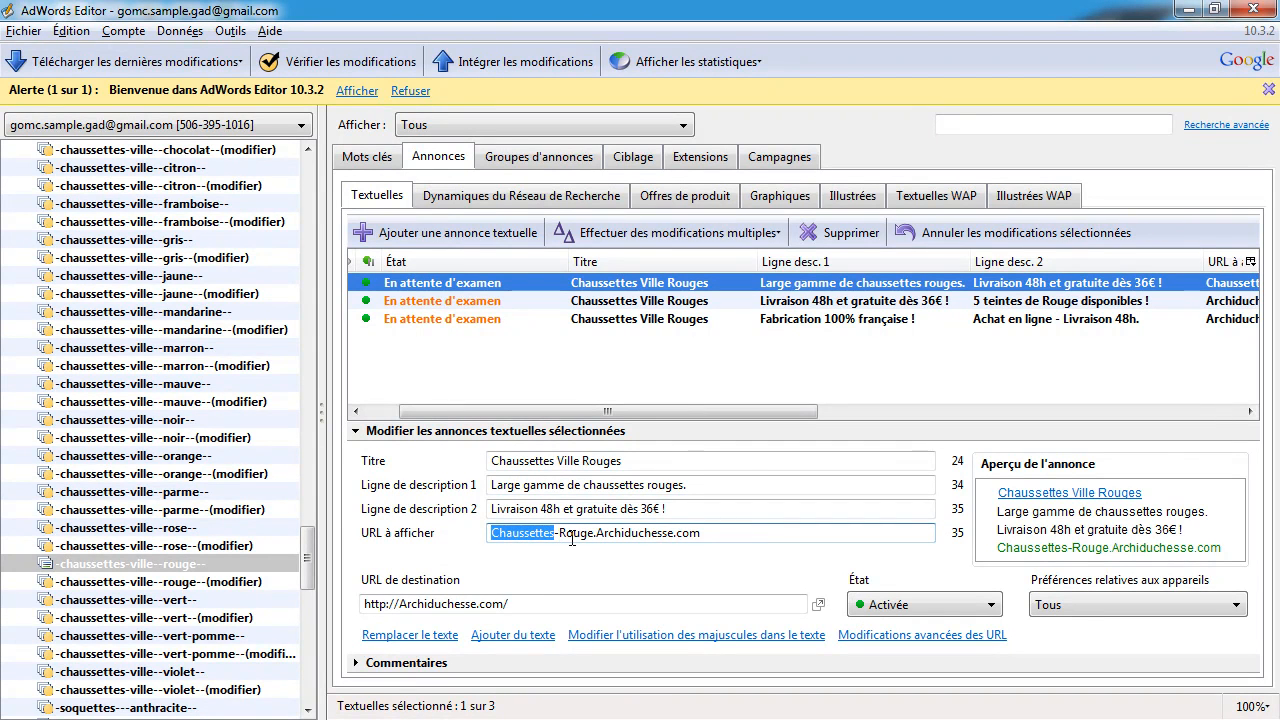
{"action": "double_click", "coordinate": [575, 534]}
{"action": "left_click", "coordinate": [714, 533]}
{"action": "double_click", "coordinate": [572, 534]}
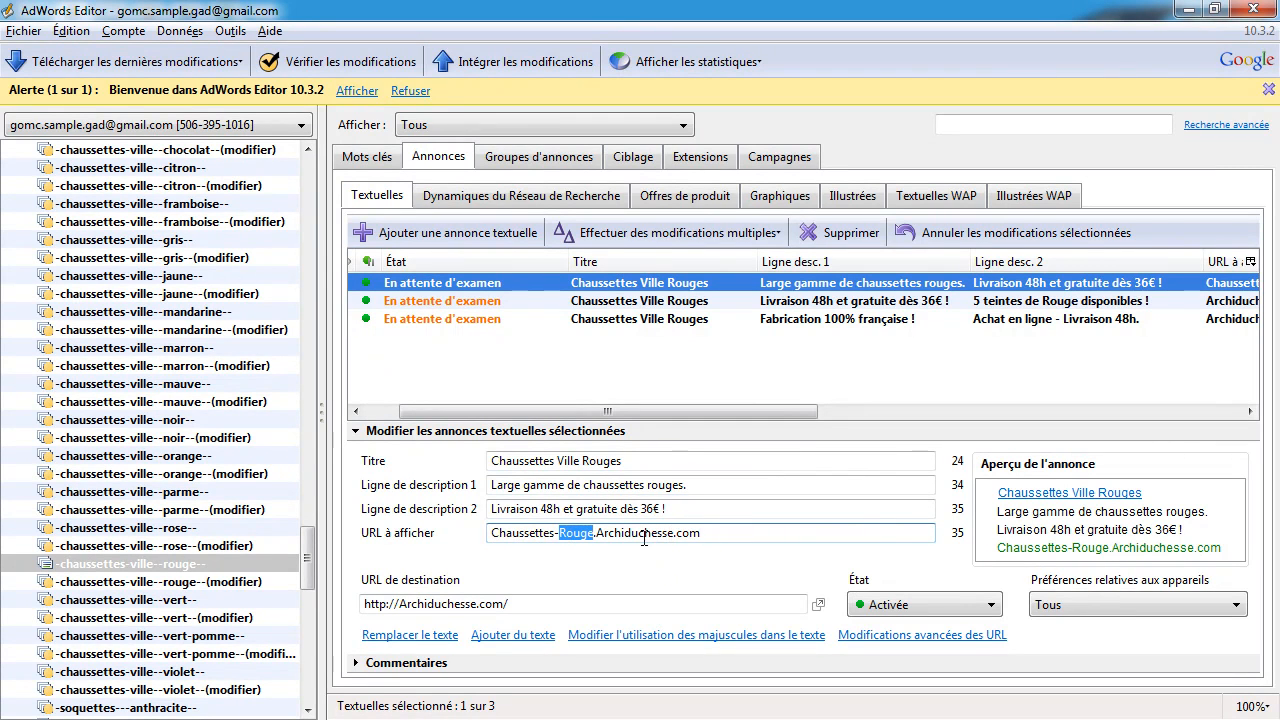
{"action": "left_click", "coordinate": [710, 533]}
Reread both description lines of the first ad, covering the product range and the delivery argument.
{"action": "left_click", "coordinate": [712, 364]}
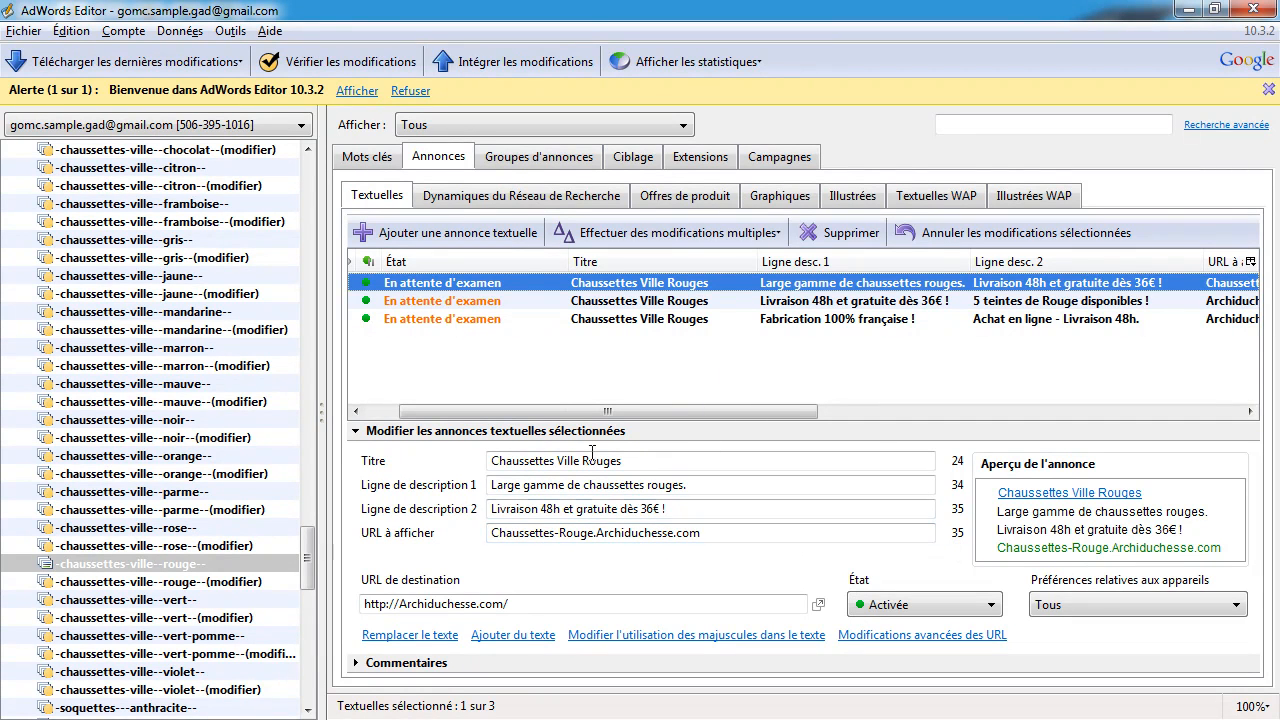
{"action": "left_click", "coordinate": [744, 487]}
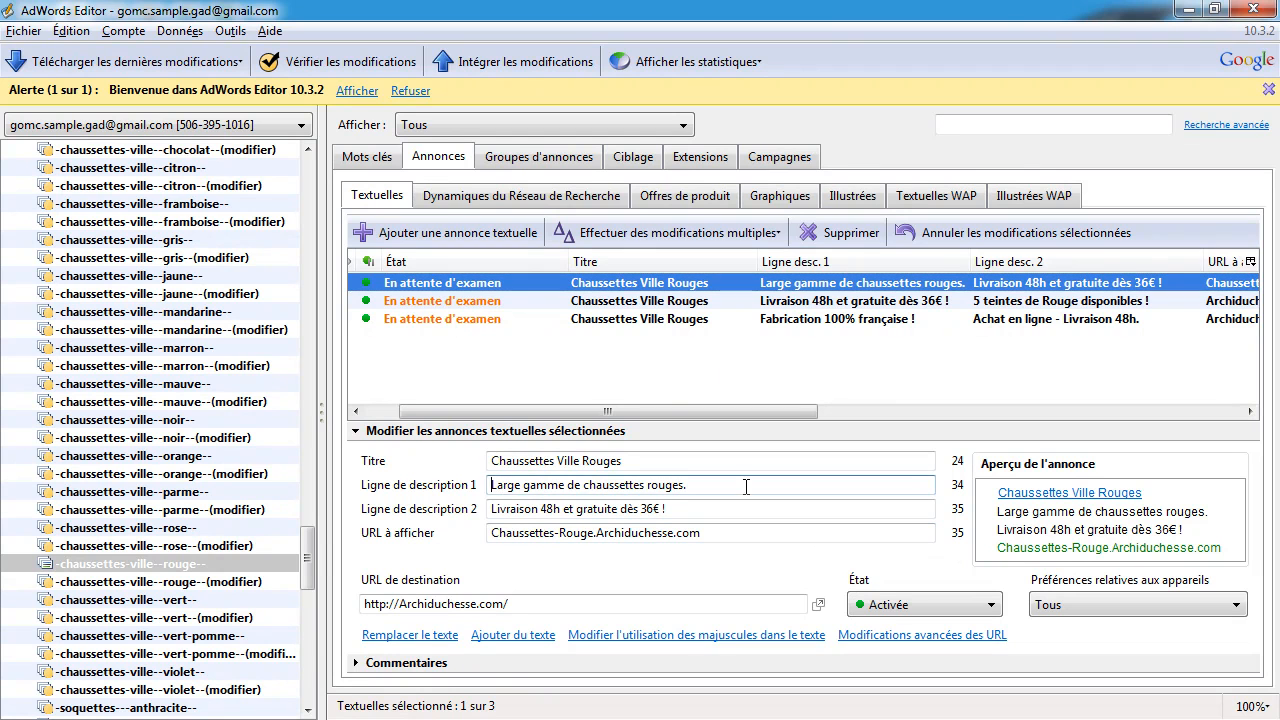
{"action": "left_click_drag", "start_coordinate": [714, 488], "coordinate": [480, 486]}
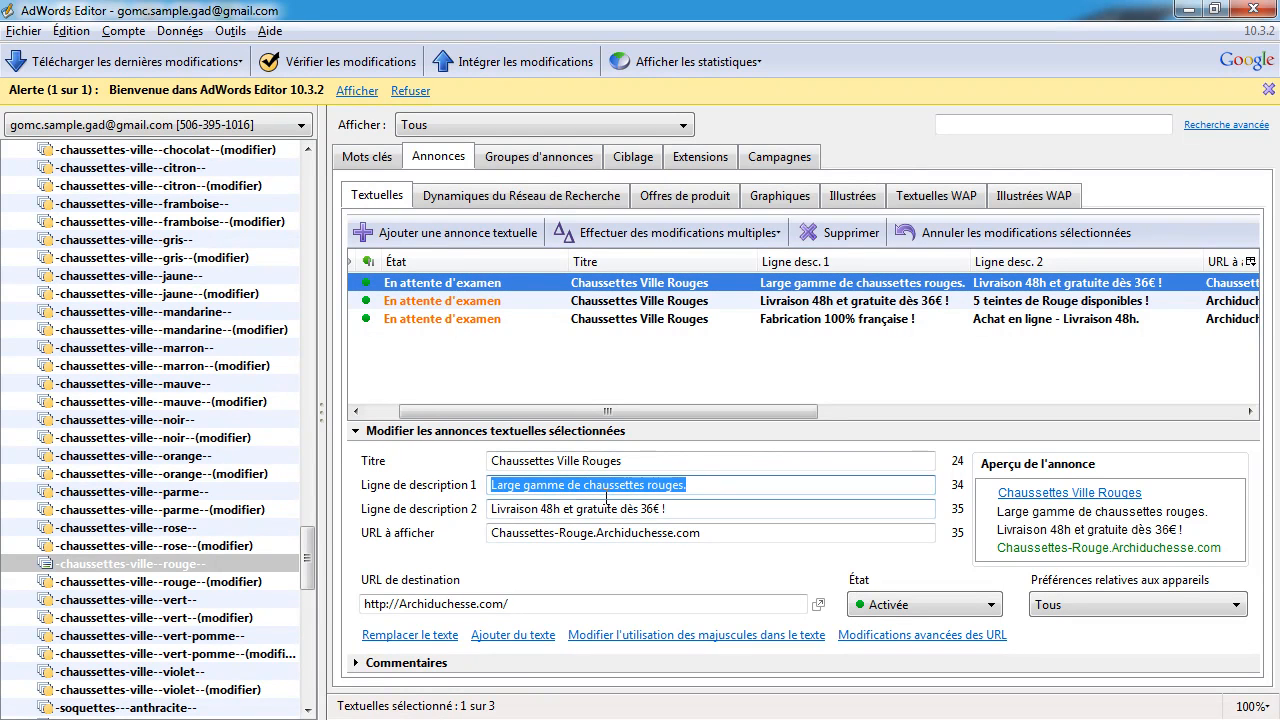
{"action": "left_click_drag", "start_coordinate": [680, 510], "coordinate": [474, 505]}
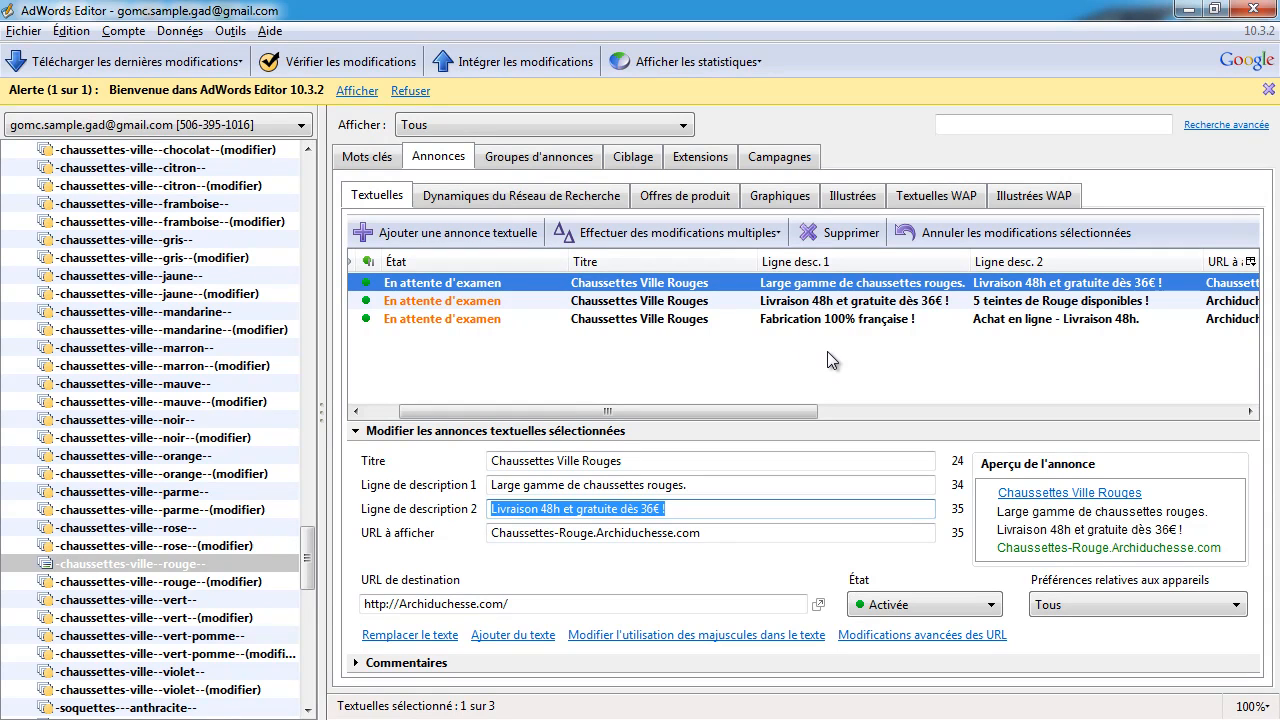
Change the second ad's description line 2 to "5 teintes de Rouge disponibles.", ending with a full stop.
{"action": "left_click", "coordinate": [858, 300]}
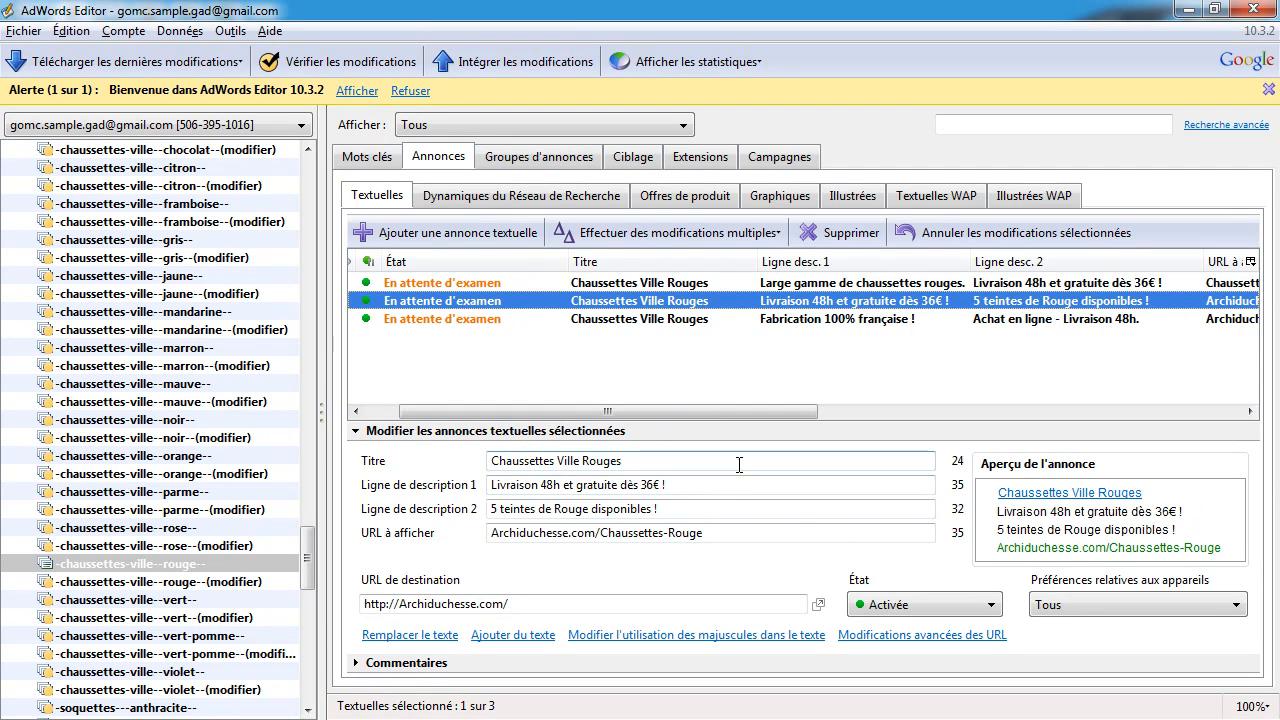
{"action": "left_click_drag", "start_coordinate": [685, 487], "coordinate": [513, 484]}
{"action": "left_click", "coordinate": [684, 510]}
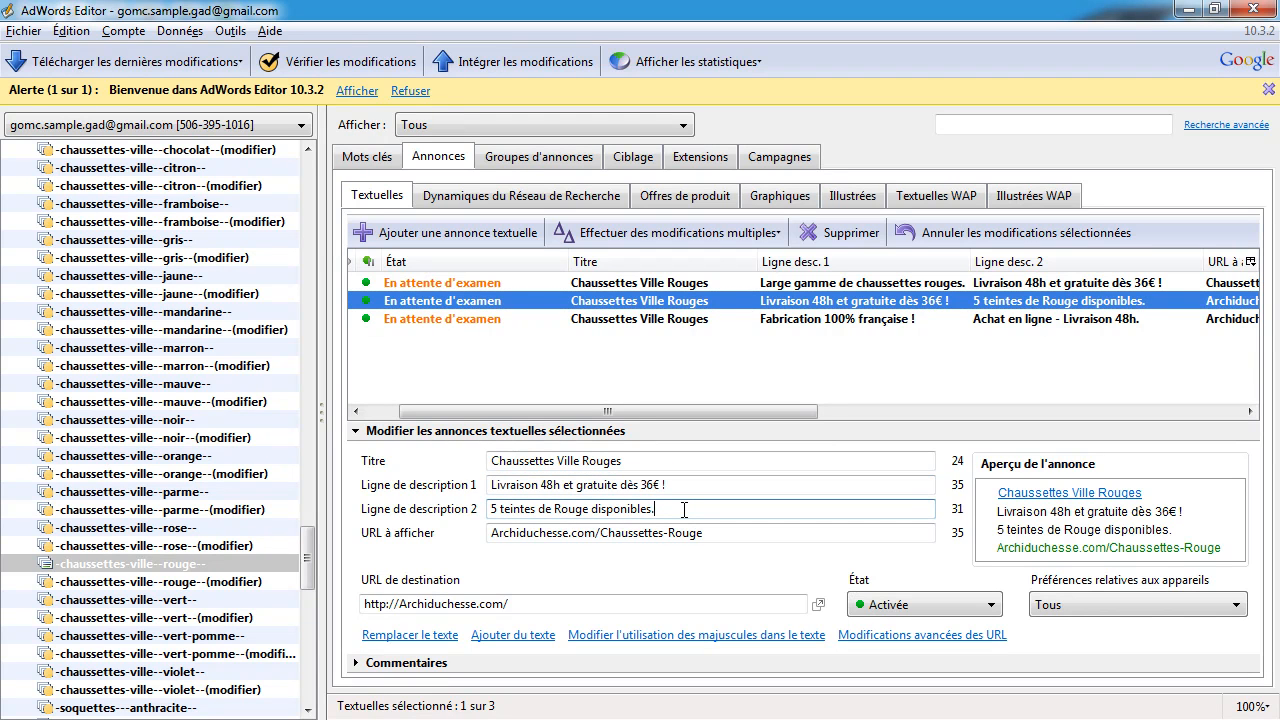
Compare the description lines of the first and second ads, focusing on the placement of the delivery and colour arguments.
{"action": "left_click_drag", "start_coordinate": [688, 484], "coordinate": [462, 484]}
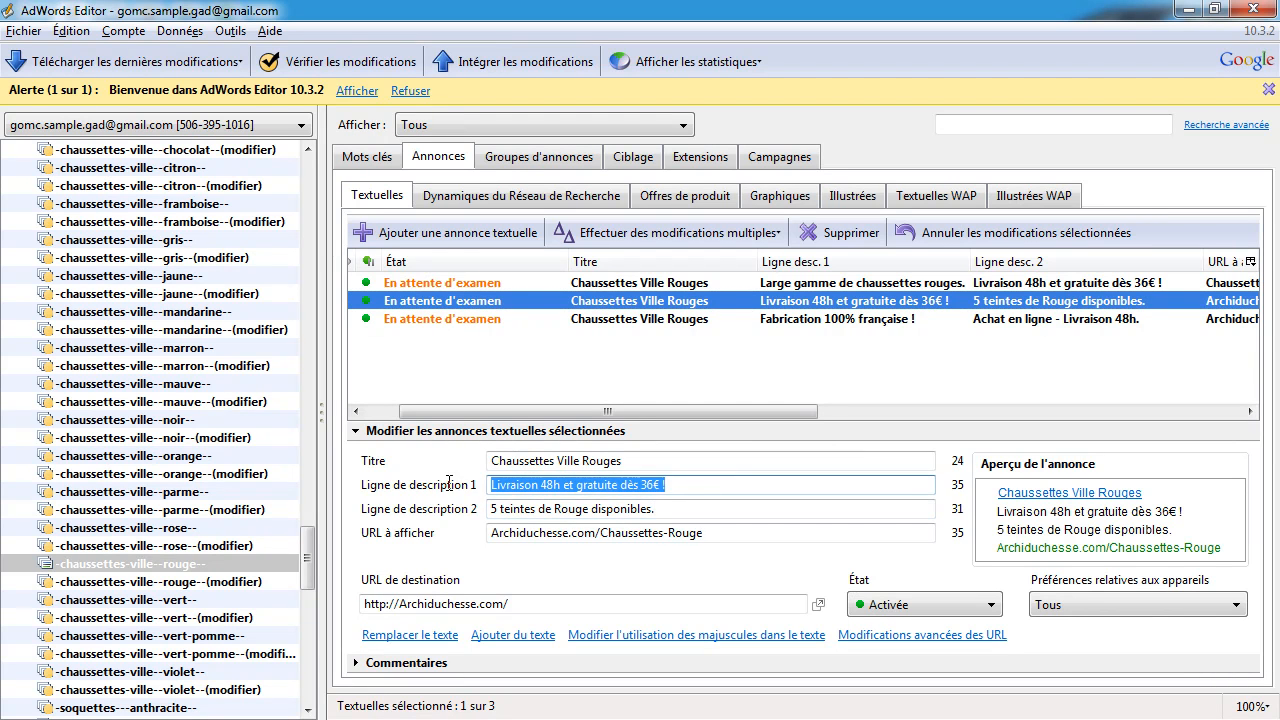
{"action": "left_click", "coordinate": [866, 285]}
{"action": "left_click", "coordinate": [868, 303]}
{"action": "left_click", "coordinate": [527, 481]}
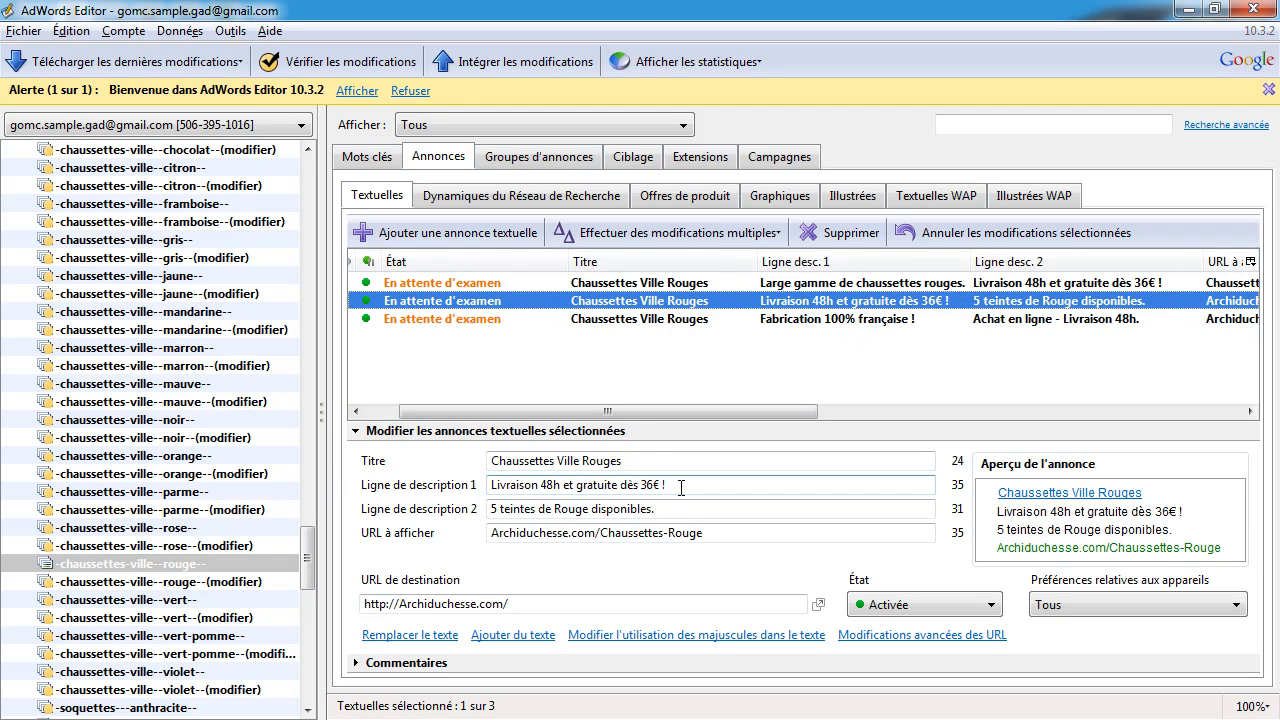
{"action": "left_click", "coordinate": [662, 510]}
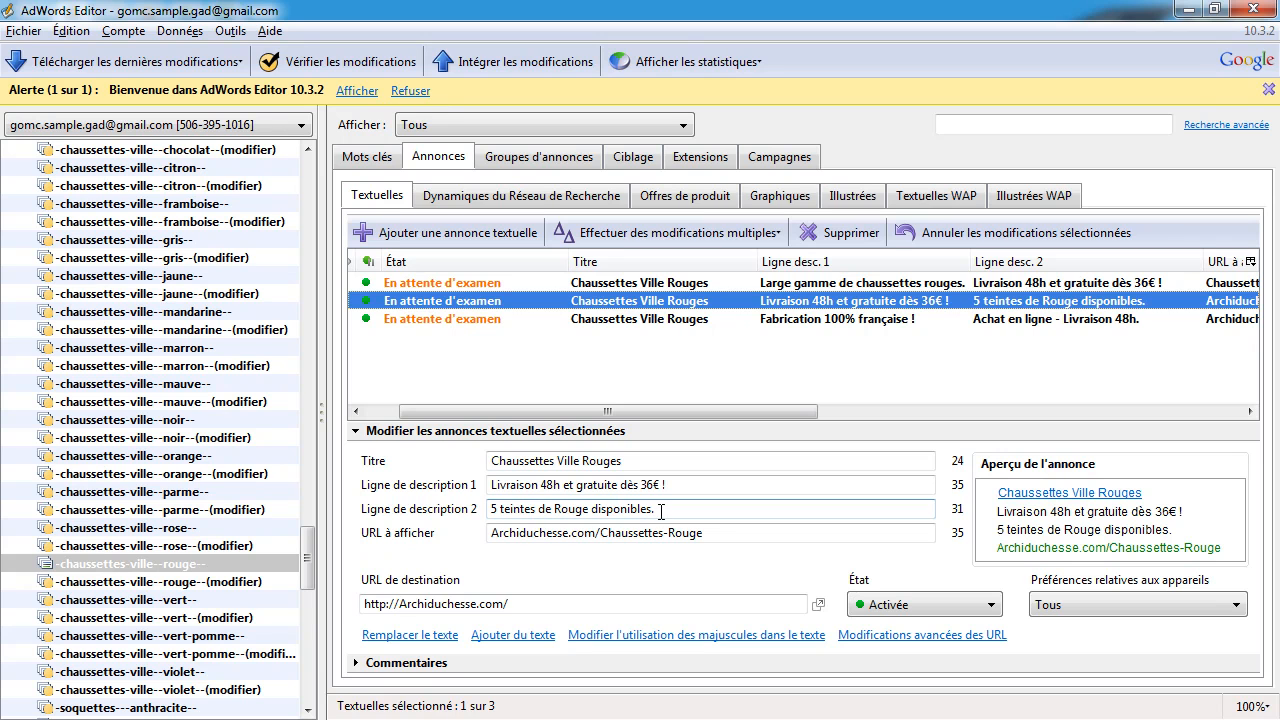
{"action": "left_click_drag", "start_coordinate": [492, 509], "coordinate": [714, 506]}
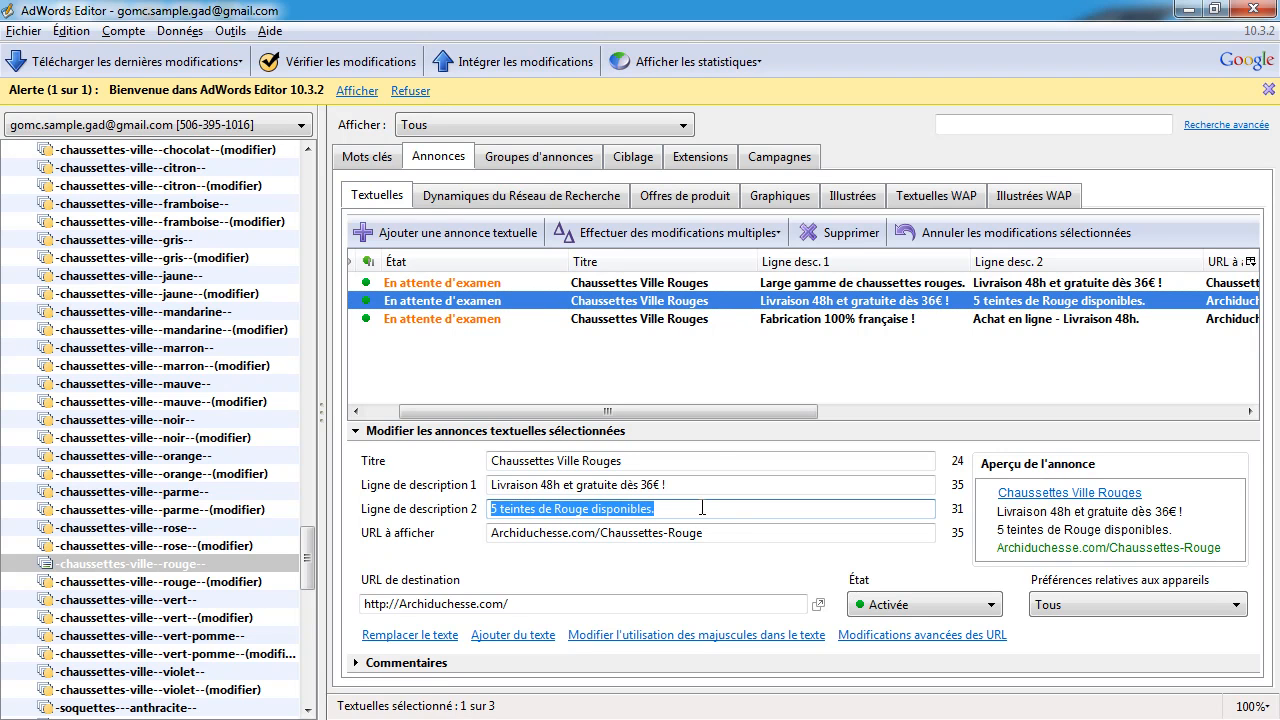
Reread the second ad's two description lines, comparing the delivery argument with the available shades of red.
{"action": "left_click", "coordinate": [521, 510]}
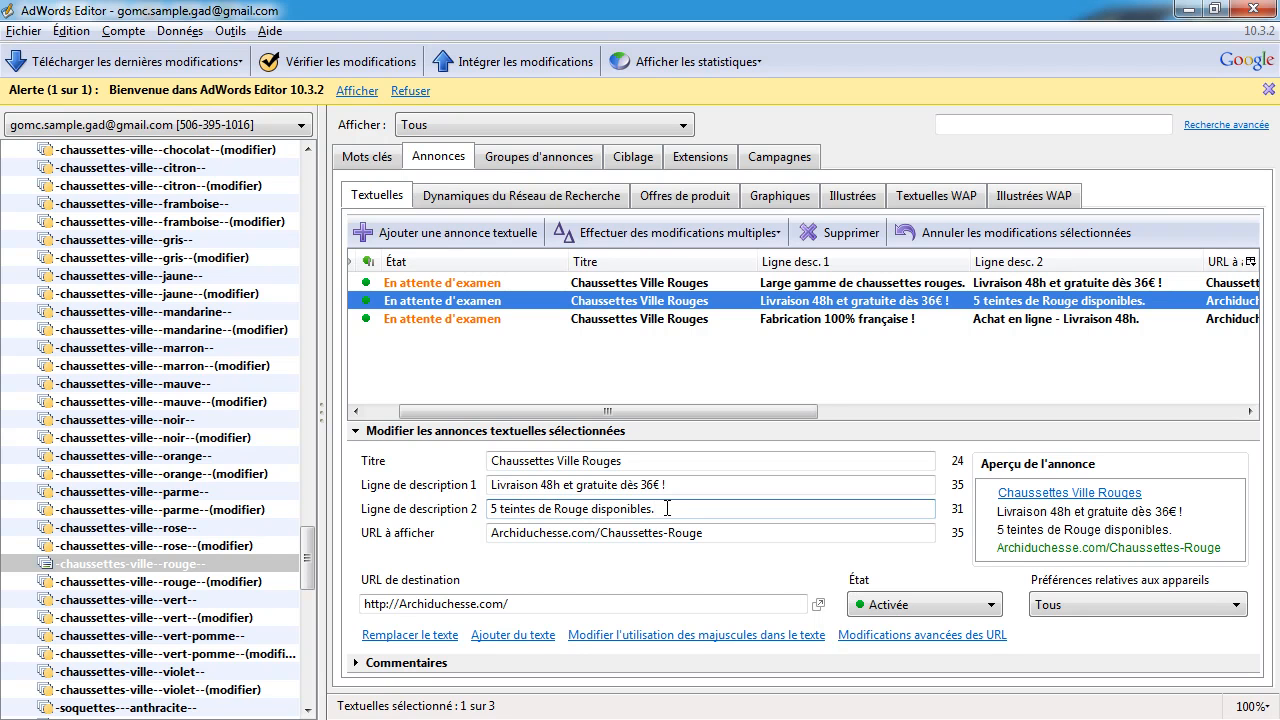
{"action": "key", "text": "BackSpace"}
{"action": "left_click", "coordinate": [622, 486]}
{"action": "left_click", "coordinate": [595, 511]}
{"action": "left_click", "coordinate": [604, 487]}
{"action": "left_click", "coordinate": [603, 512]}
{"action": "left_click", "coordinate": [716, 486]}
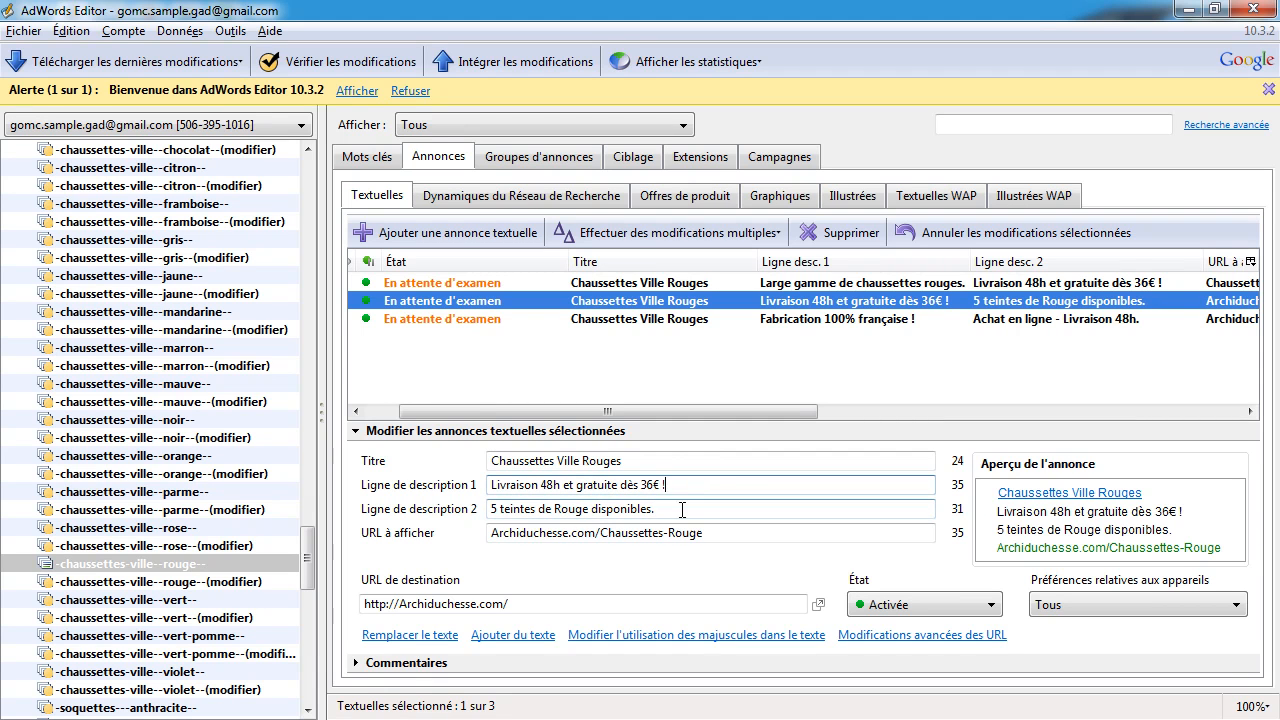
Examine how the second ad's display URL places the product keywords after the site's domain.
{"action": "left_click", "coordinate": [604, 538]}
{"action": "left_click_drag", "start_coordinate": [720, 536], "coordinate": [424, 531]}
{"action": "left_click", "coordinate": [669, 532]}
{"action": "left_click_drag", "start_coordinate": [596, 533], "coordinate": [422, 535]}
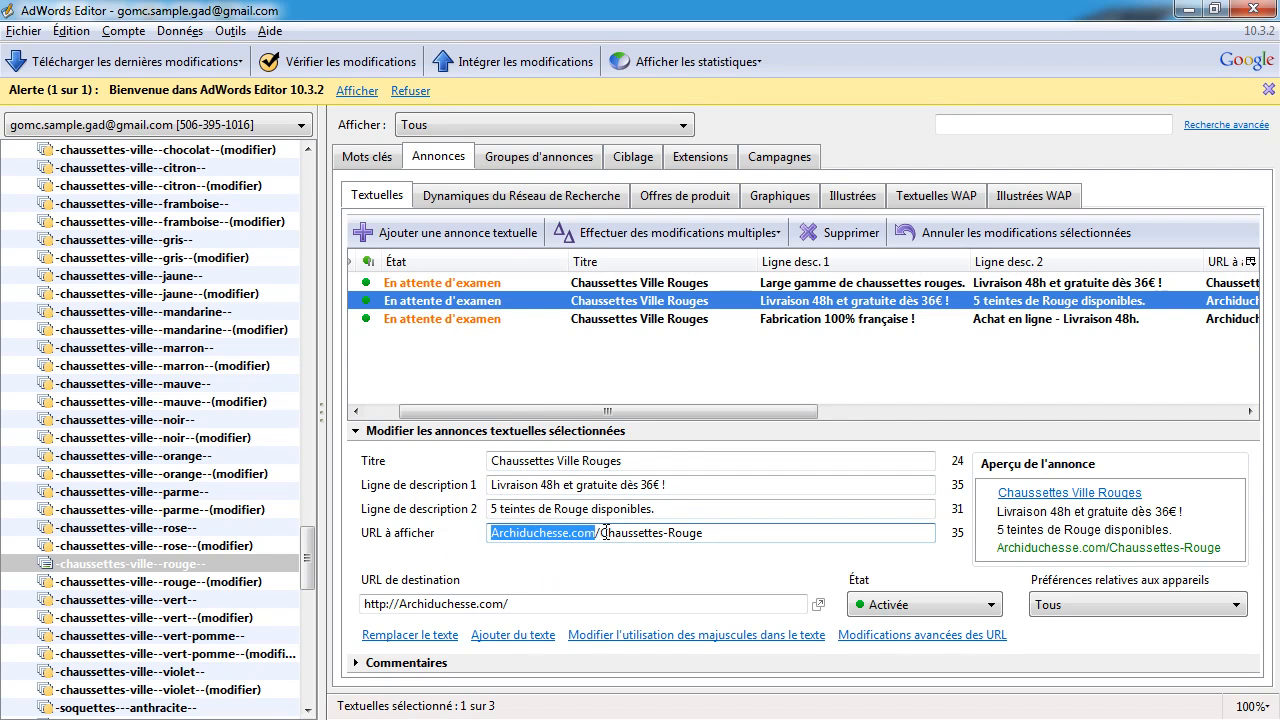
{"action": "left_click_drag", "start_coordinate": [593, 534], "coordinate": [558, 541]}
{"action": "left_click", "coordinate": [561, 537]}
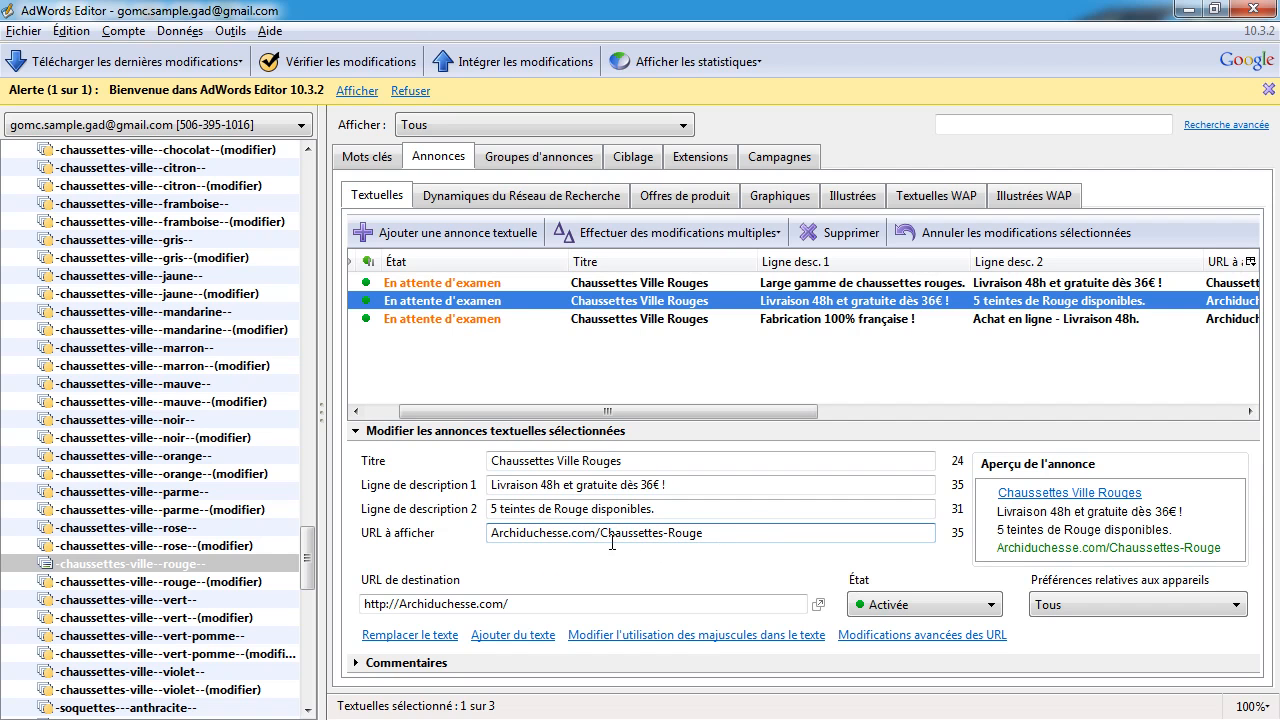
{"action": "left_click_drag", "start_coordinate": [598, 534], "coordinate": [432, 535]}
{"action": "left_click", "coordinate": [604, 533]}
{"action": "left_click_drag", "start_coordinate": [602, 534], "coordinate": [595, 534]}
{"action": "left_click_drag", "start_coordinate": [598, 533], "coordinate": [447, 537]}
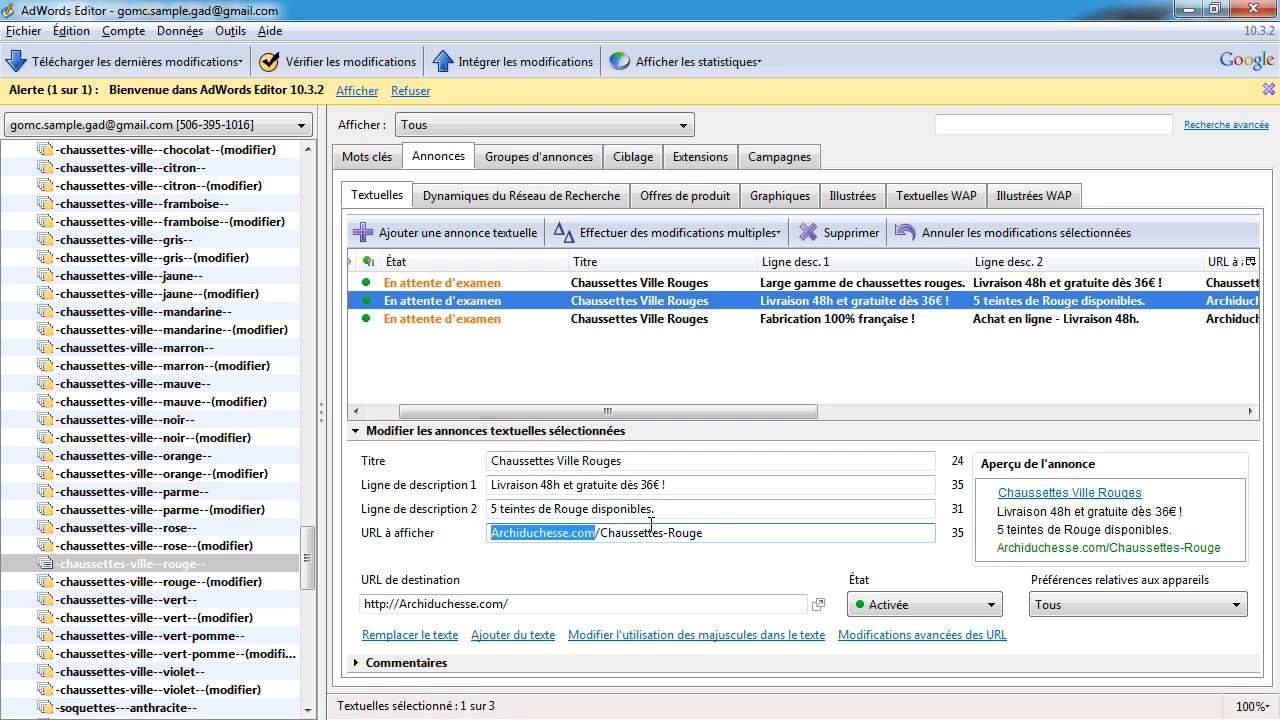
{"action": "left_click", "coordinate": [727, 532]}
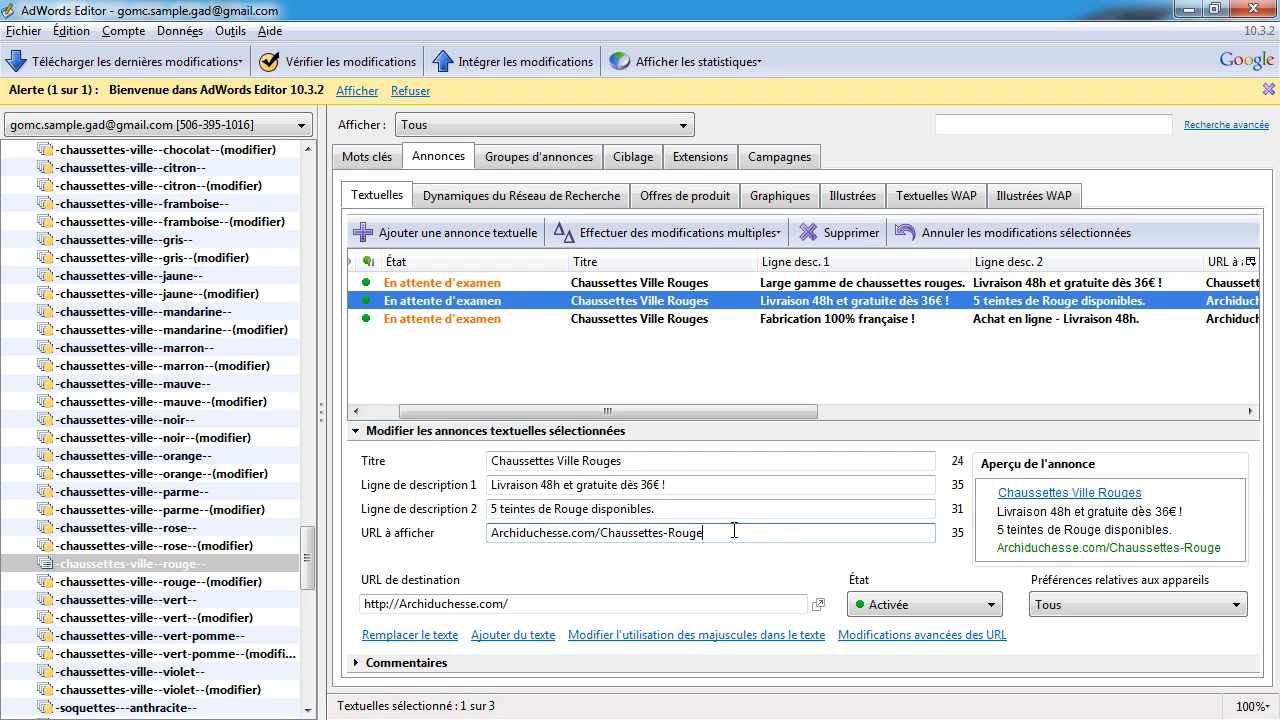
{"action": "left_click_drag", "start_coordinate": [727, 532], "coordinate": [603, 541]}
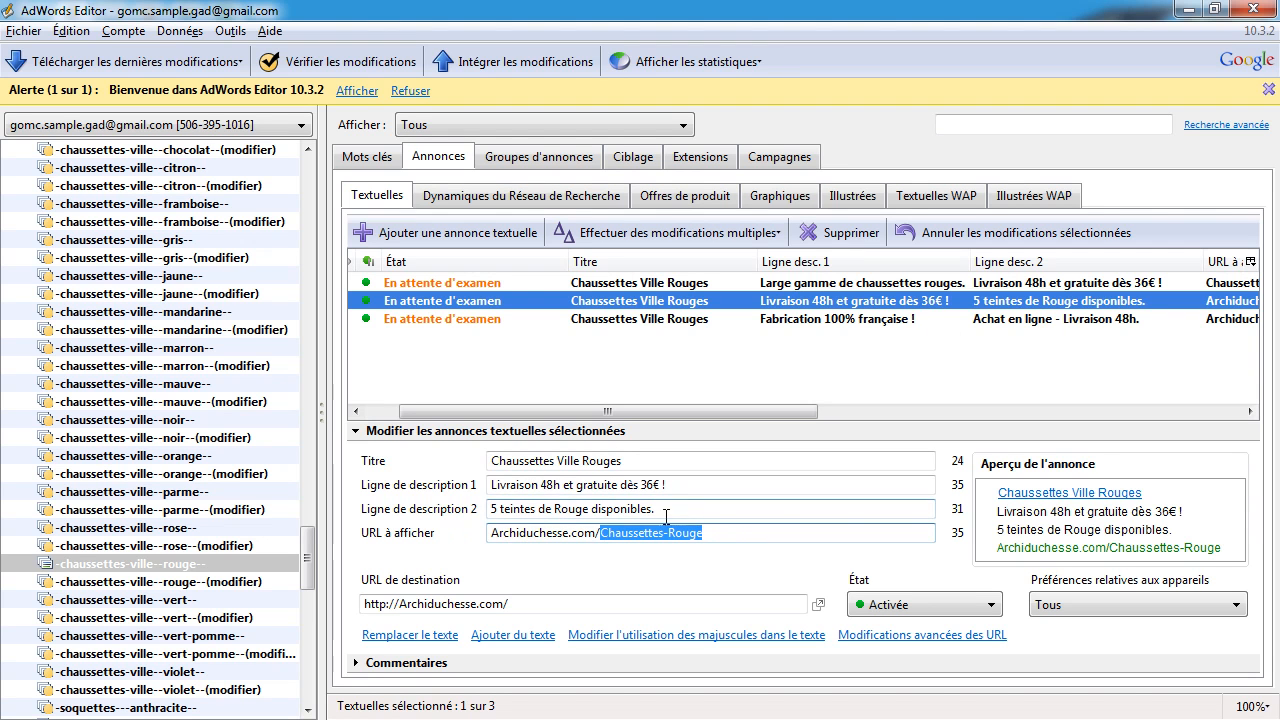
Open the third ad and examine its description lines on French manufacturing and on online purchase with delivery.
{"action": "left_click", "coordinate": [893, 320]}
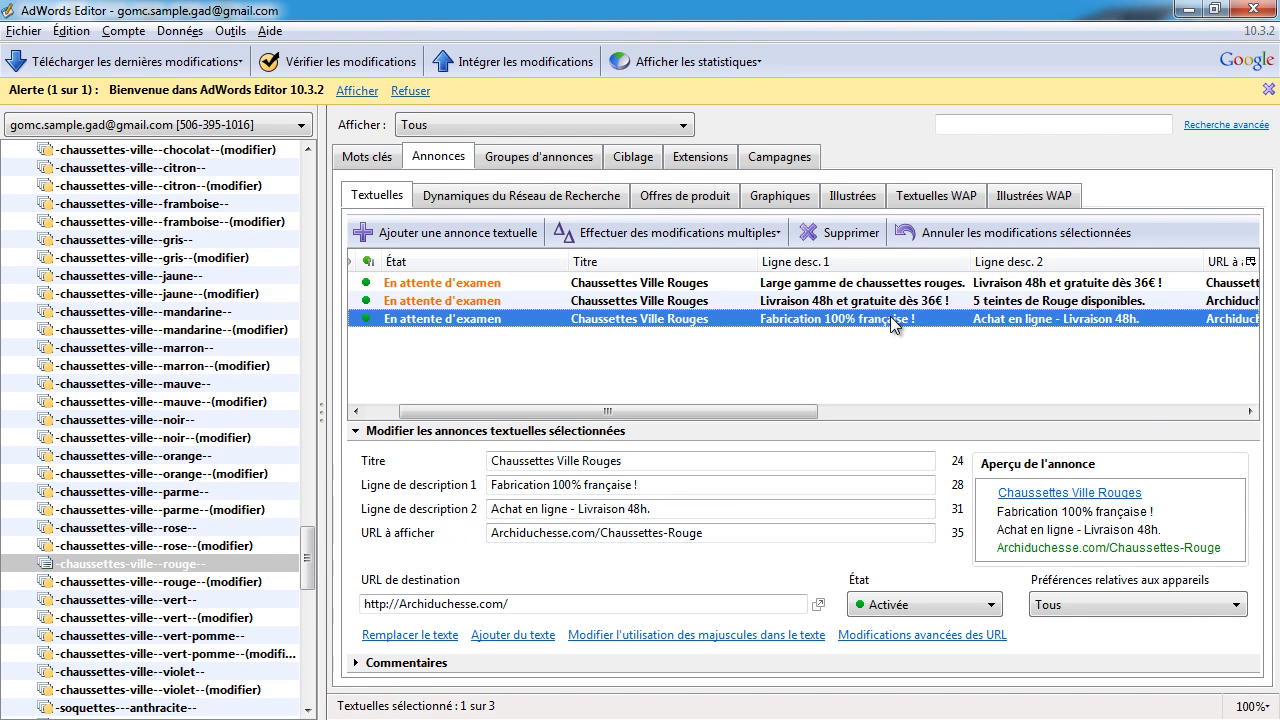
{"action": "left_click", "coordinate": [634, 510]}
{"action": "left_click_drag", "start_coordinate": [490, 510], "coordinate": [651, 509]}
{"action": "triple_click", "coordinate": [644, 484]}
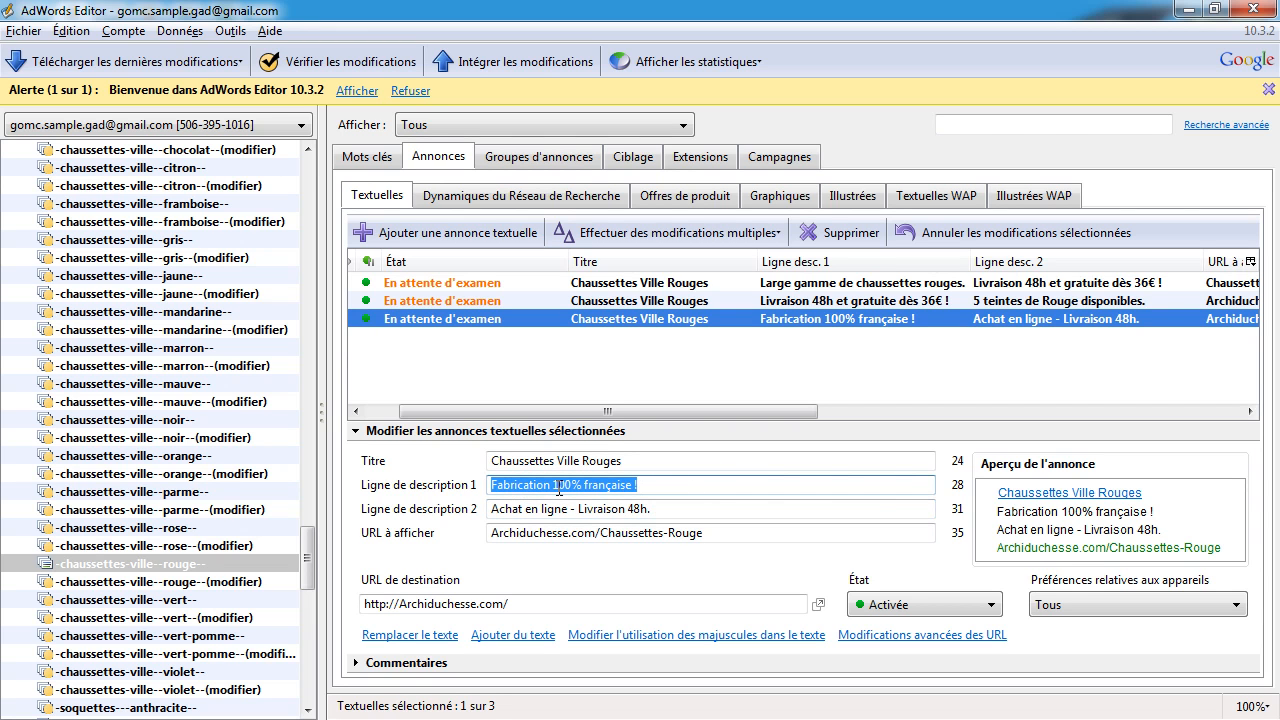
{"action": "left_click", "coordinate": [664, 487]}
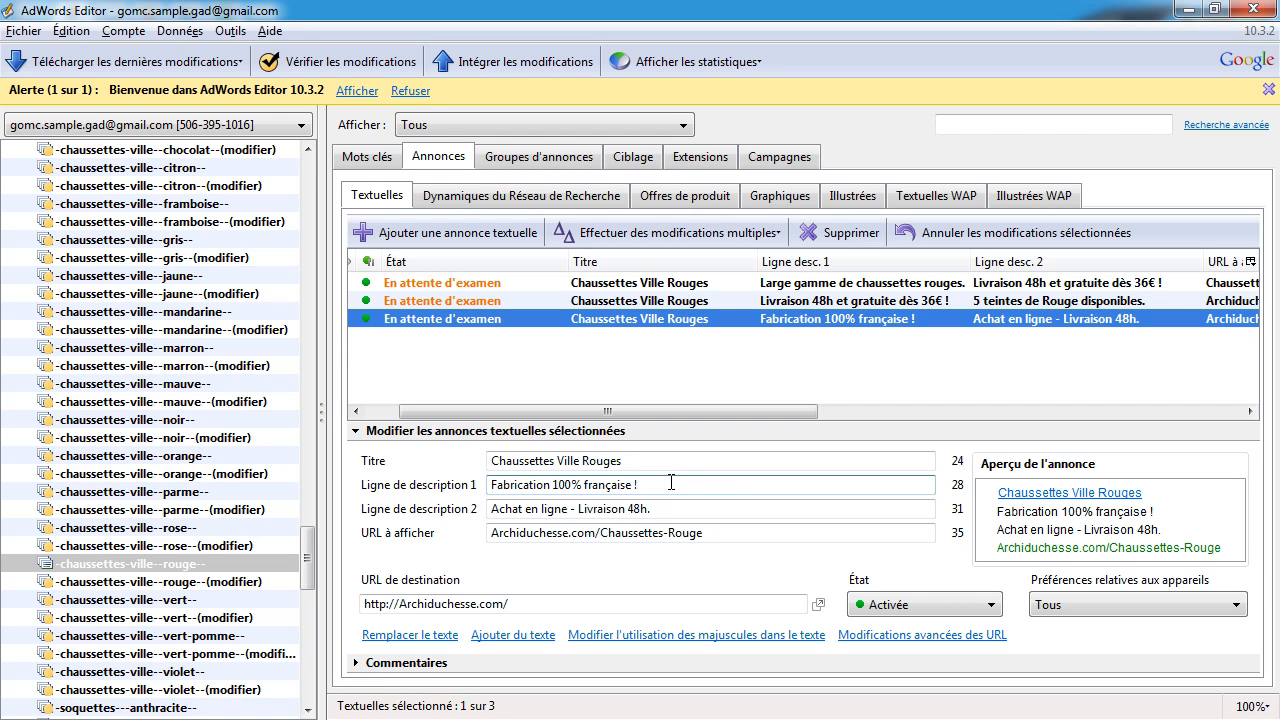
Compare the three red city socks ads one after another, checking how their description lines and display URLs differ.
{"action": "left_click", "coordinate": [906, 284]}
{"action": "left_click", "coordinate": [900, 300]}
{"action": "left_click", "coordinate": [893, 318]}
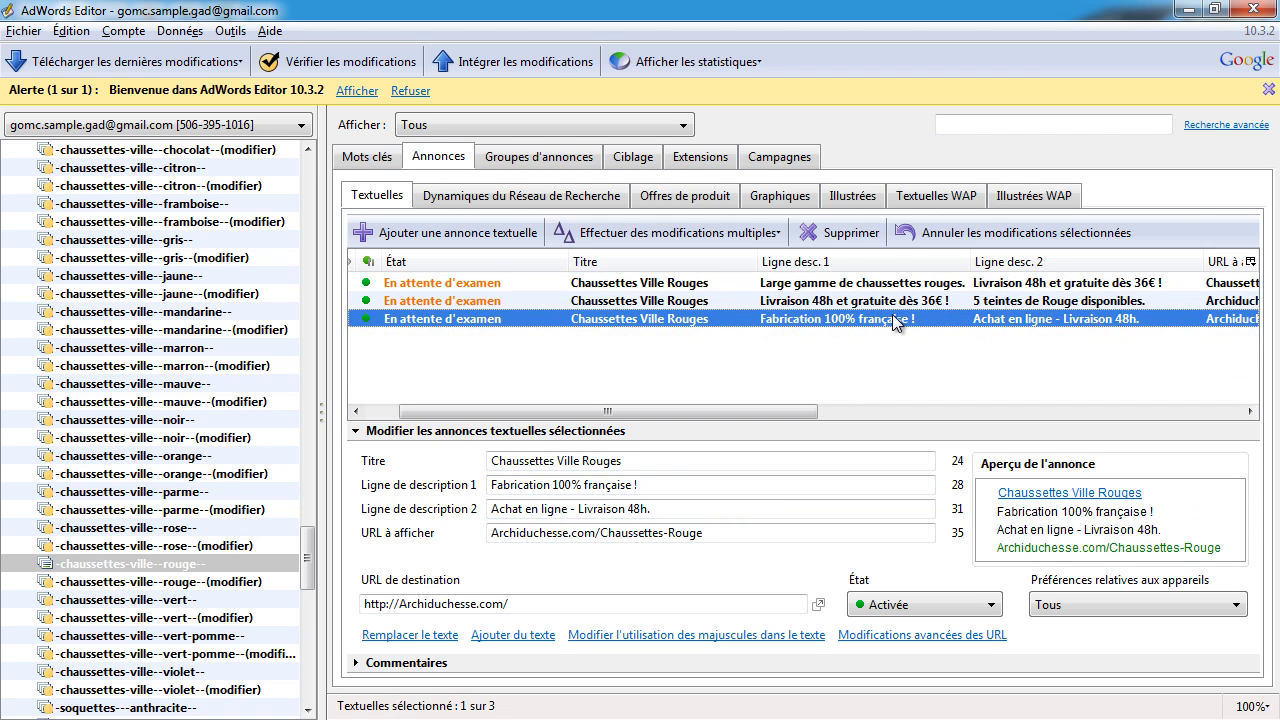
{"action": "left_click", "coordinate": [899, 284]}
{"action": "left_click", "coordinate": [894, 302]}
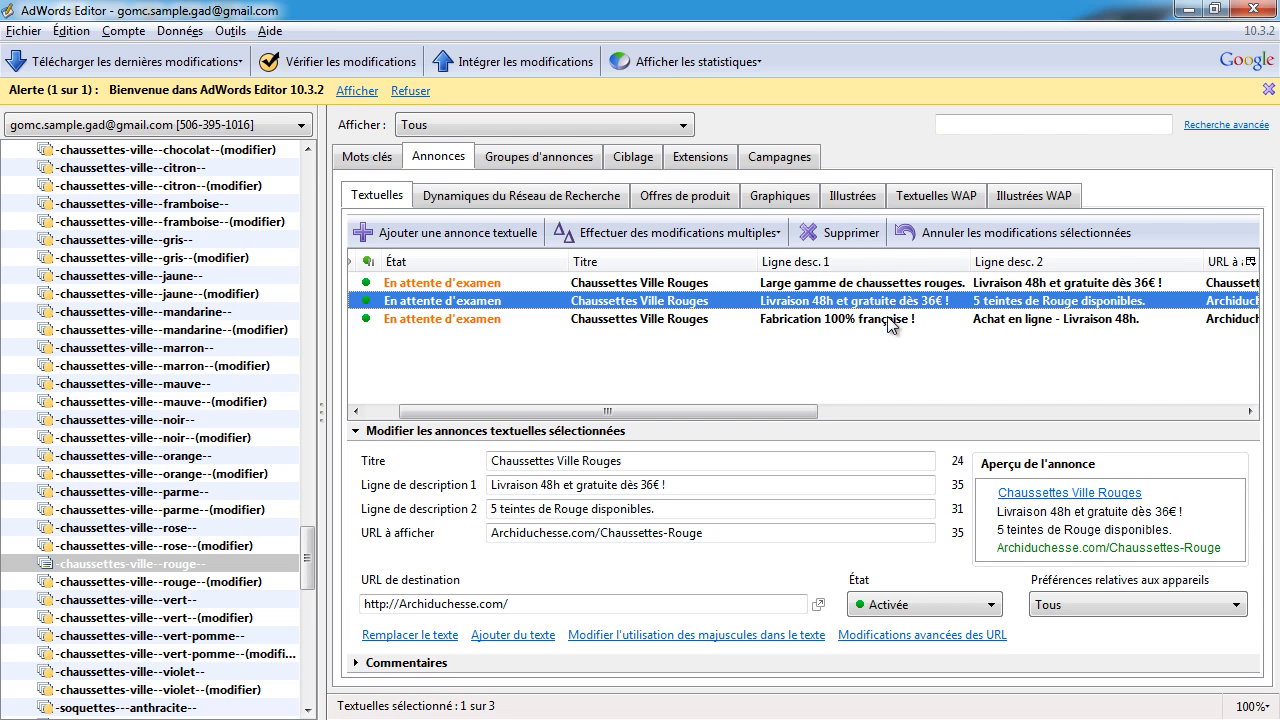
{"action": "left_click", "coordinate": [881, 320]}
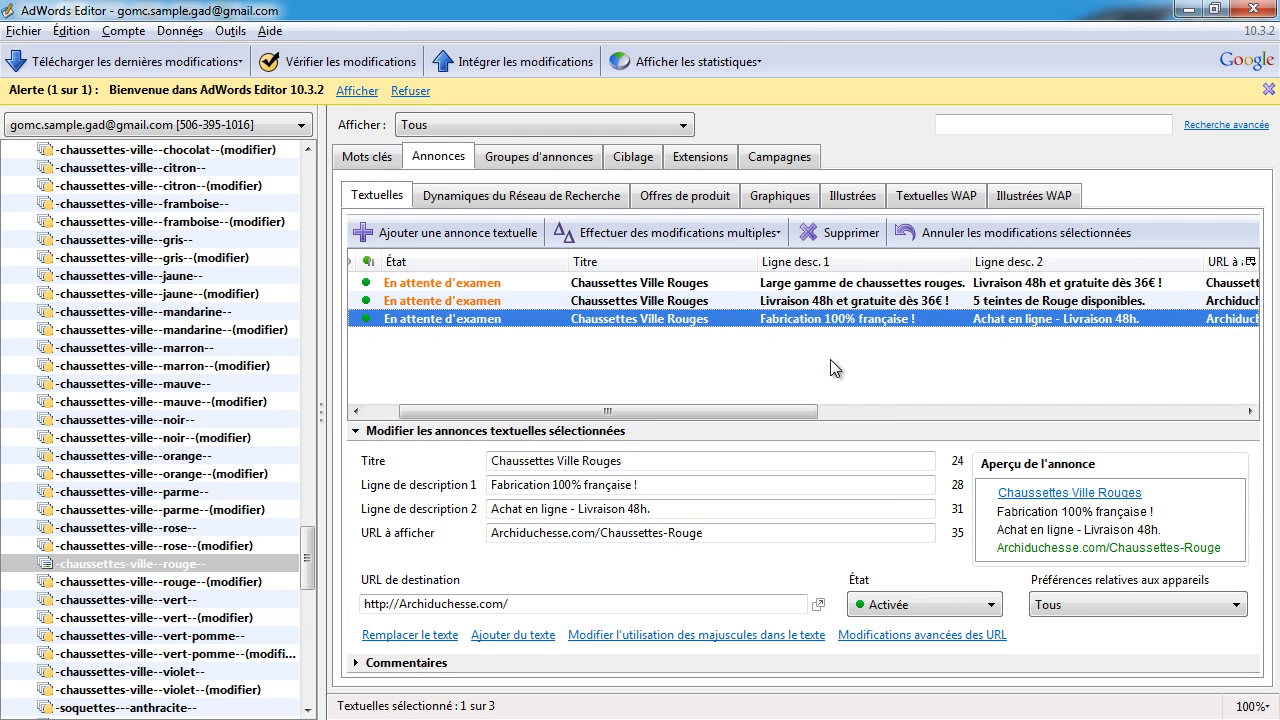
{"action": "left_click", "coordinate": [833, 288]}
{"action": "left_click", "coordinate": [832, 301]}
{"action": "left_click", "coordinate": [830, 320]}
{"action": "left_click", "coordinate": [887, 302]}
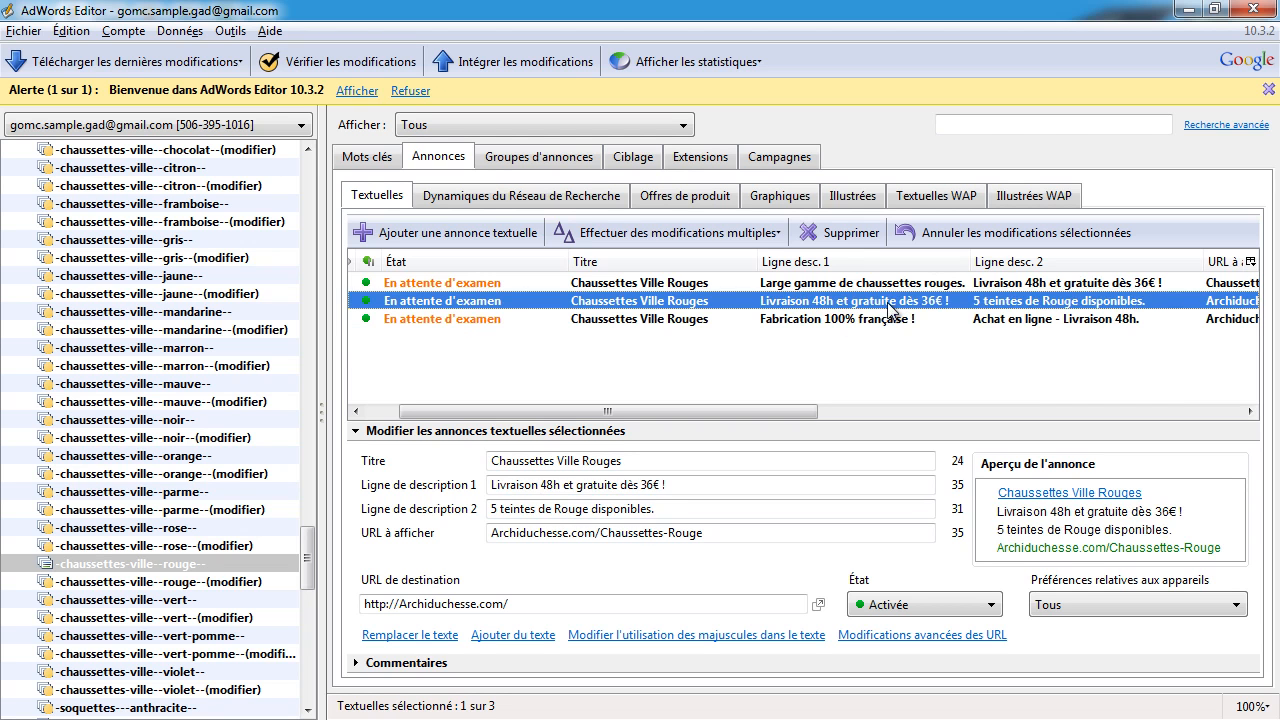
{"action": "left_click", "coordinate": [886, 285]}
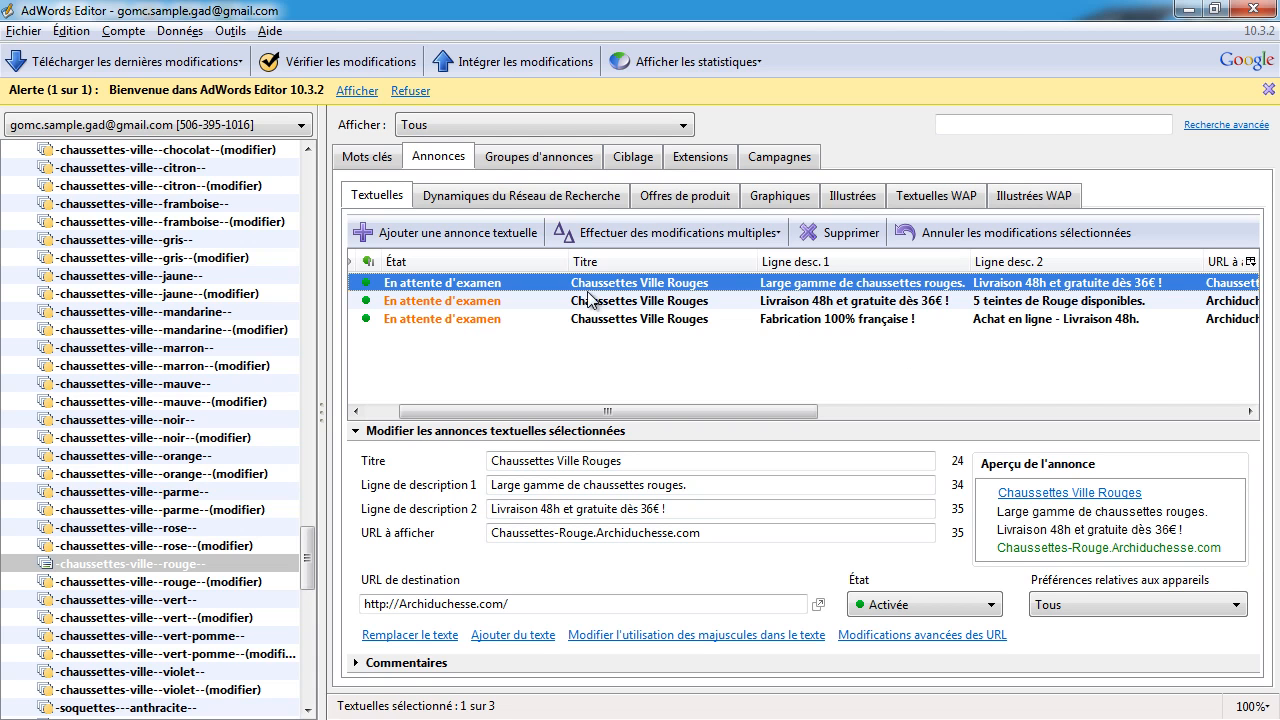
{"action": "left_click", "coordinate": [661, 301]}
{"action": "left_click", "coordinate": [675, 289]}
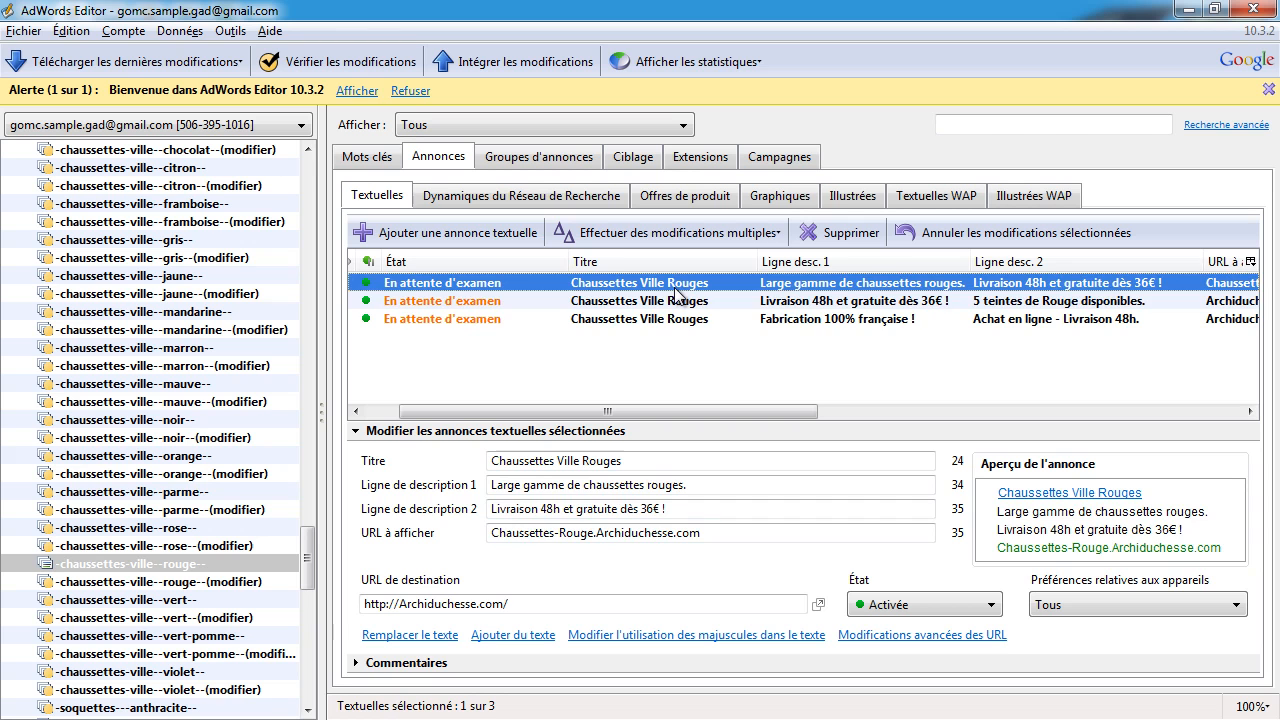
{"action": "left_click", "coordinate": [829, 302]}
{"action": "left_click", "coordinate": [829, 318]}
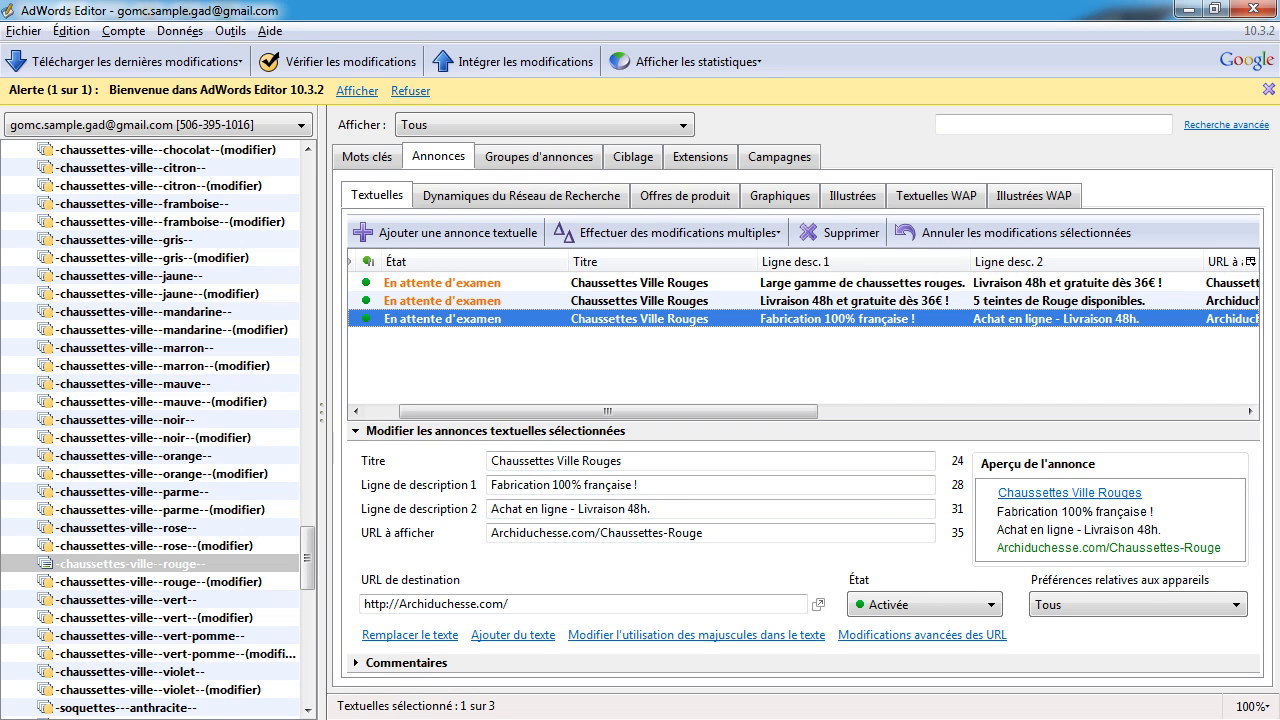
Collapse the CHAUSSETTES(COULEUR) campaign and check the text ads of the CHAUSSETTES(MIDDLE TAIL) and CHAUSSETTES(SHORT TAIL) campaigns.
{"action": "left_click_drag", "start_coordinate": [306, 550], "coordinate": [326, 160]}
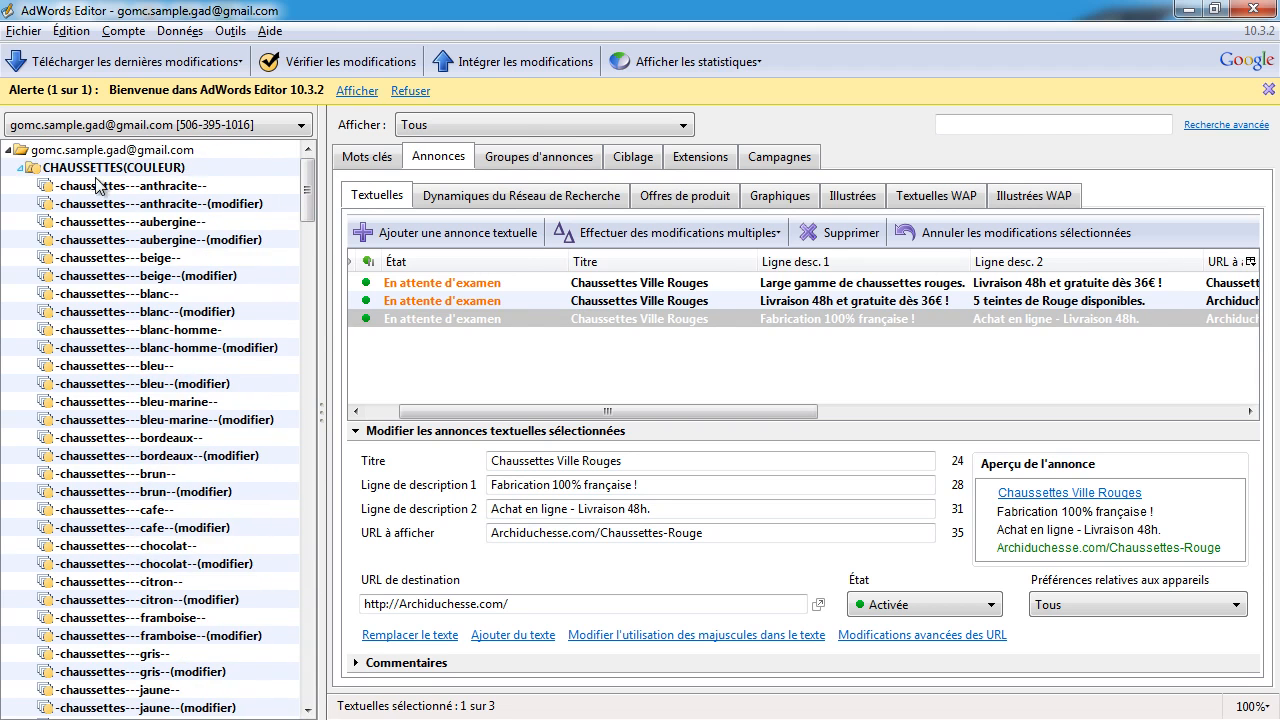
{"action": "left_click", "coordinate": [20, 168]}
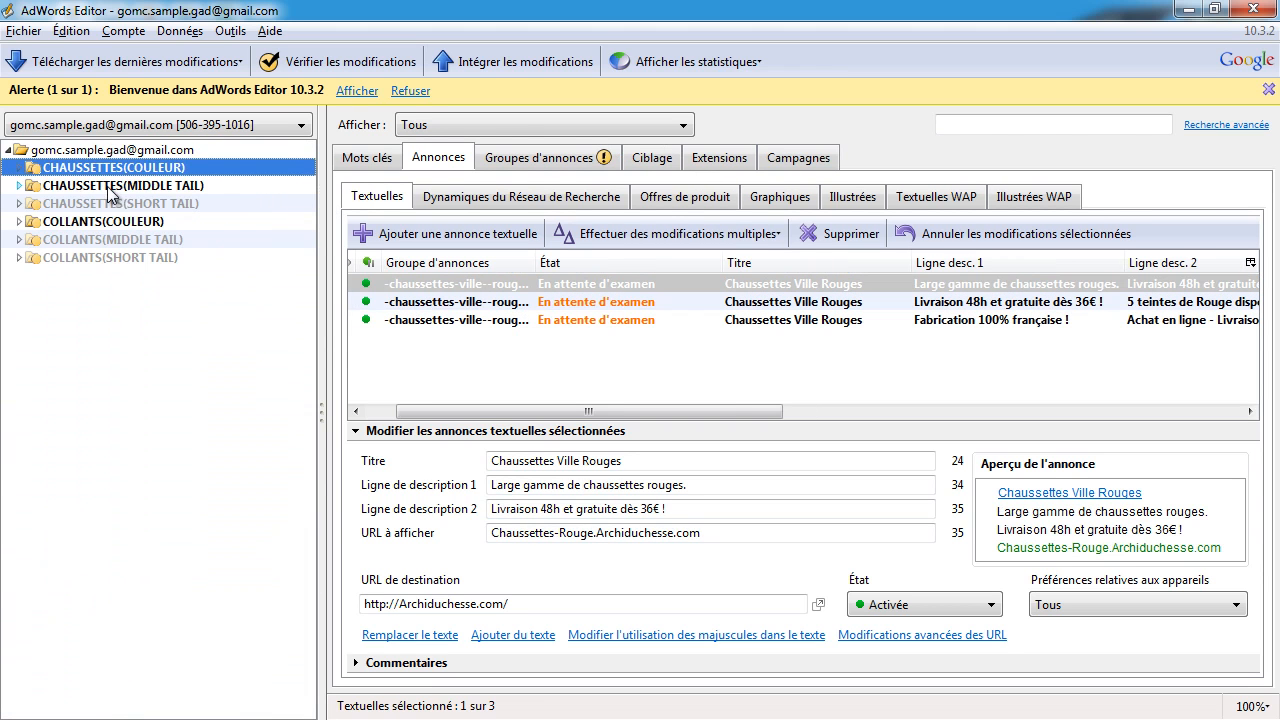
{"action": "left_click", "coordinate": [180, 187]}
{"action": "left_click", "coordinate": [183, 203]}
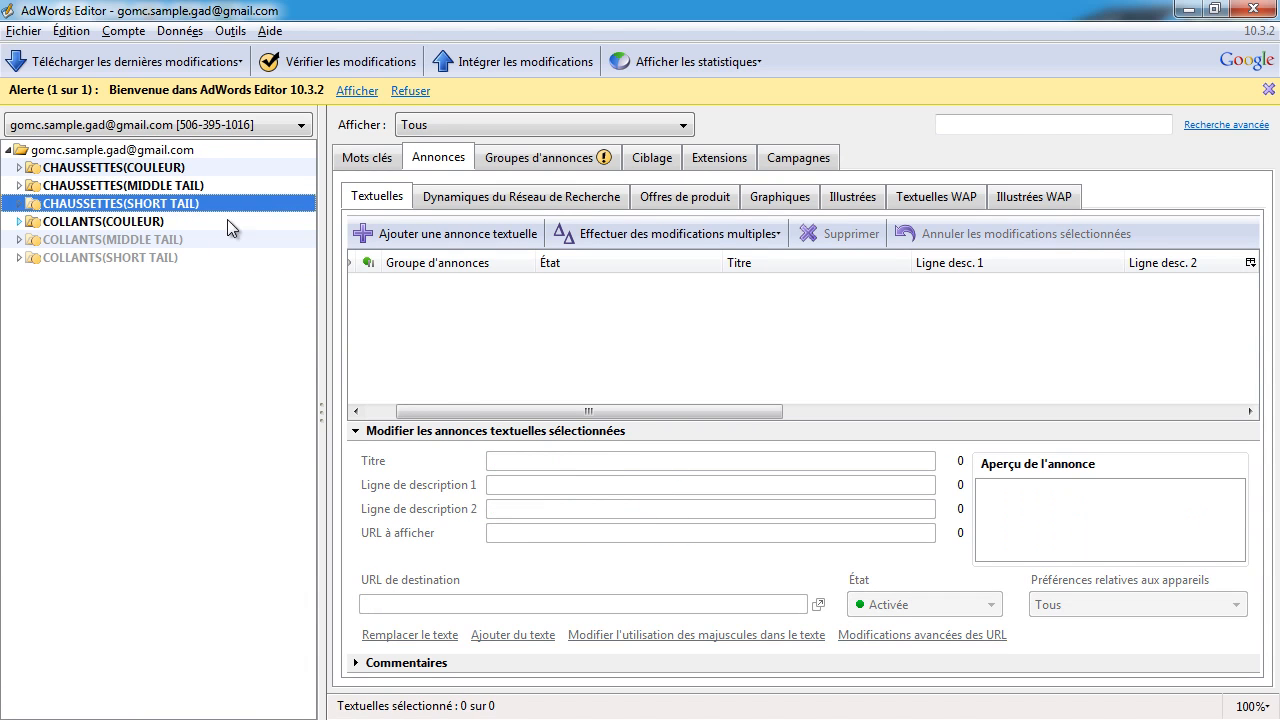